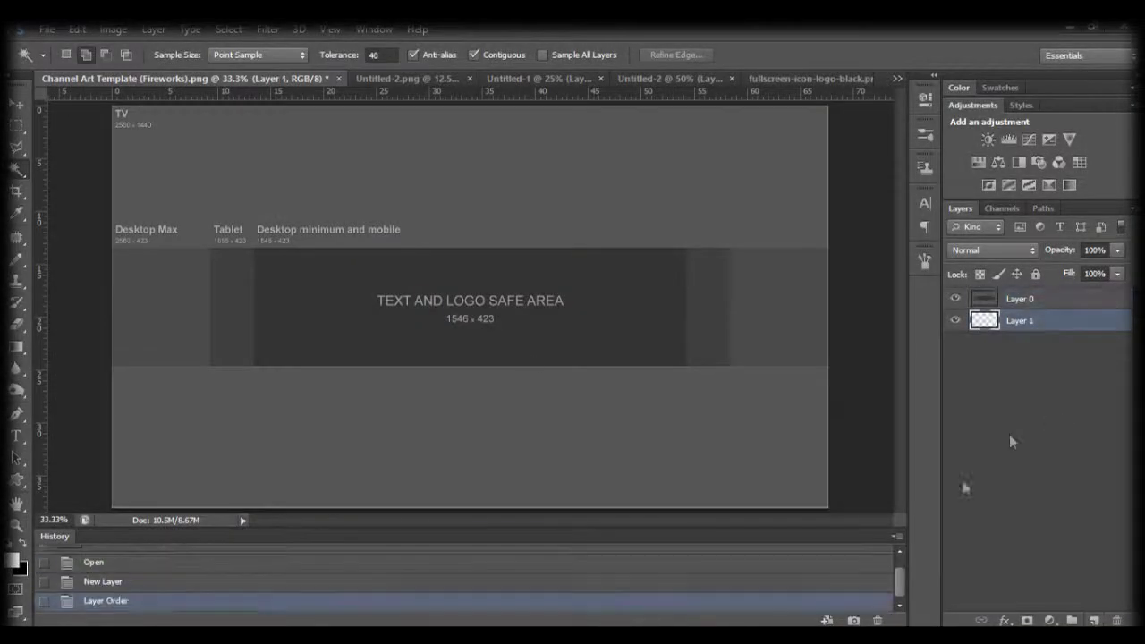
Step: Lower the template's opacity, then paste the anime artwork, scaling it to about 55% and nudging it left
drag(1114, 271, 1083, 271)
click(1005, 320)
key(ctrl+t)
key(ctrl+minus)
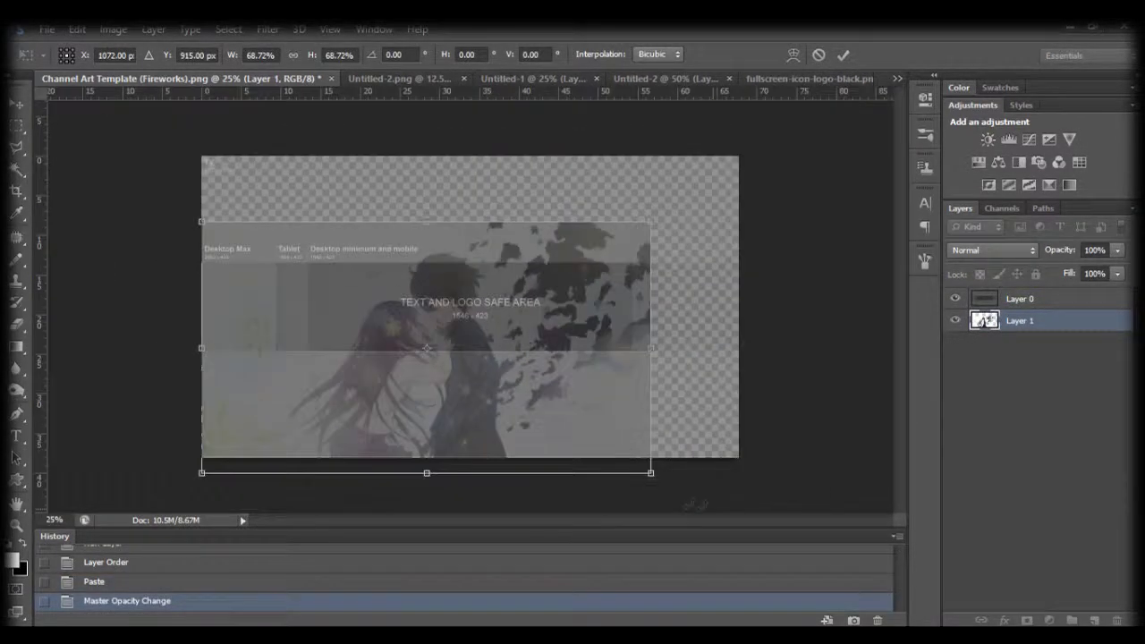
drag(650, 473, 560, 422)
key(ctrl+plus)
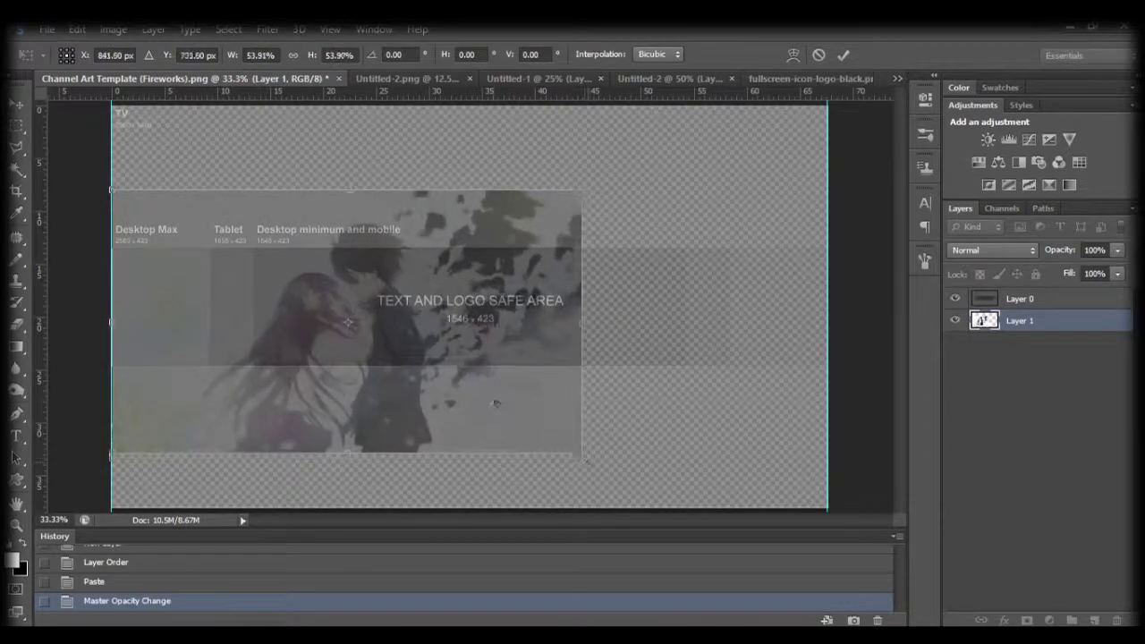
drag(504, 206, 497, 207)
key(Return)
Step: Select the band above the banner strip with the Rectangular Marquee
key(w)
key(ctrl+plus)
key(m)
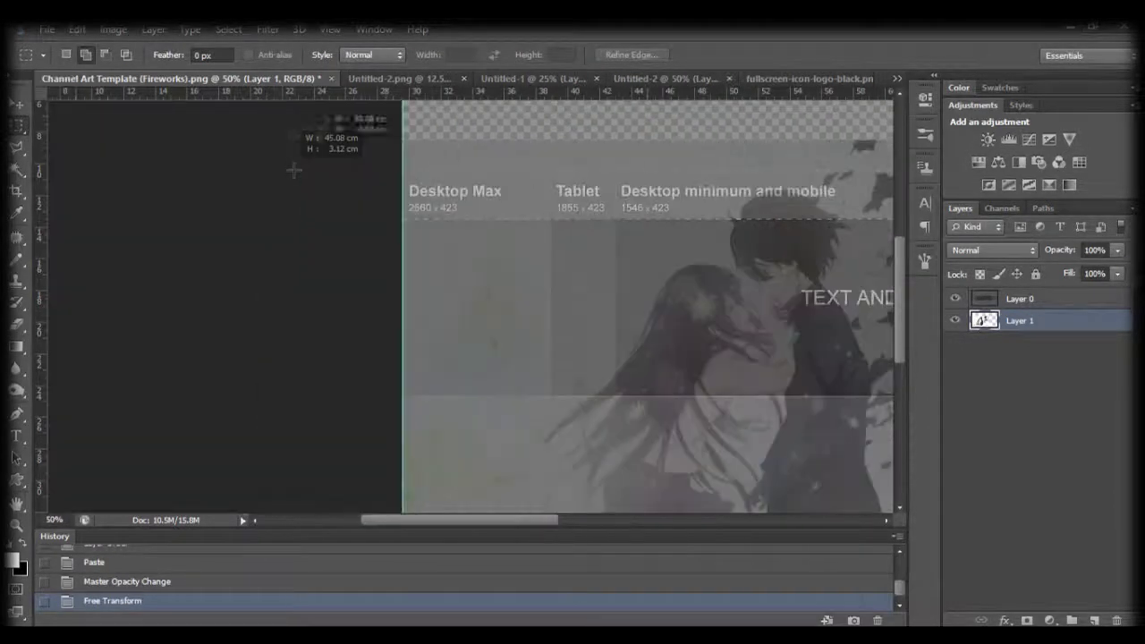
drag(756, 126, 49, 218)
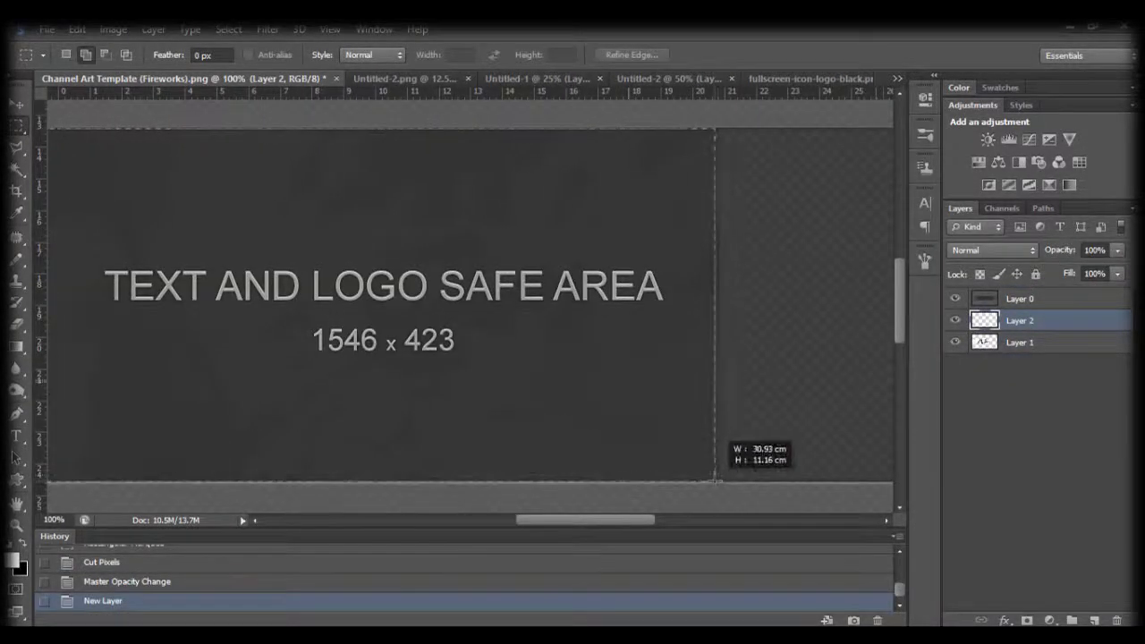
Step: Stretch a white Layer 2 band across the strip, add a right-edge guide, and hide the template
drag(716, 480, 703, 463)
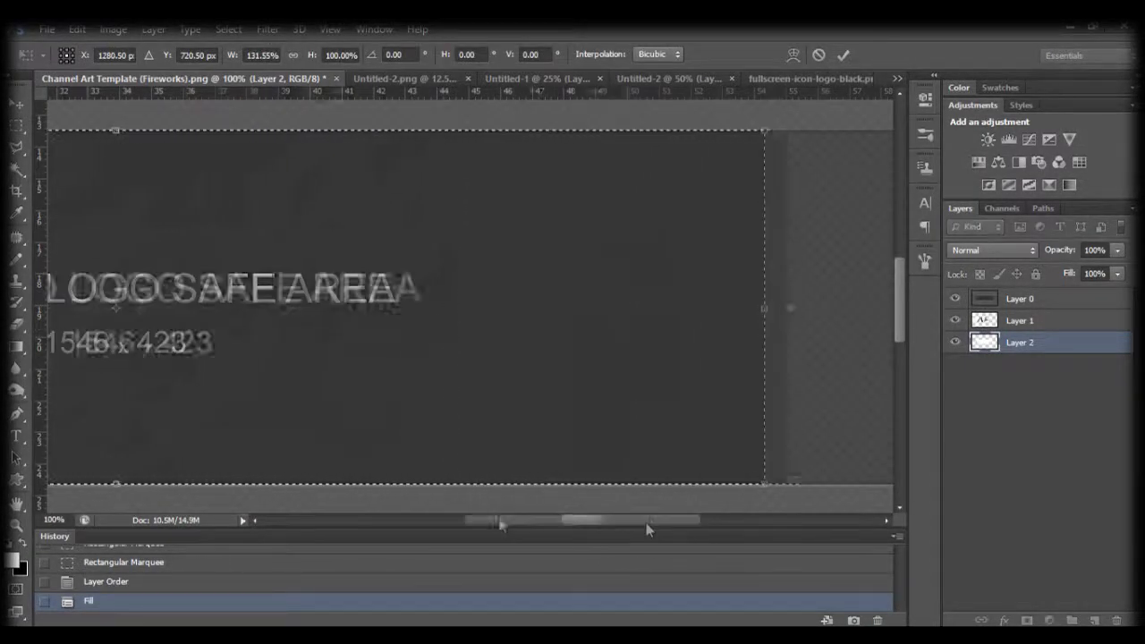
key(Return)
key(ctrl+d)
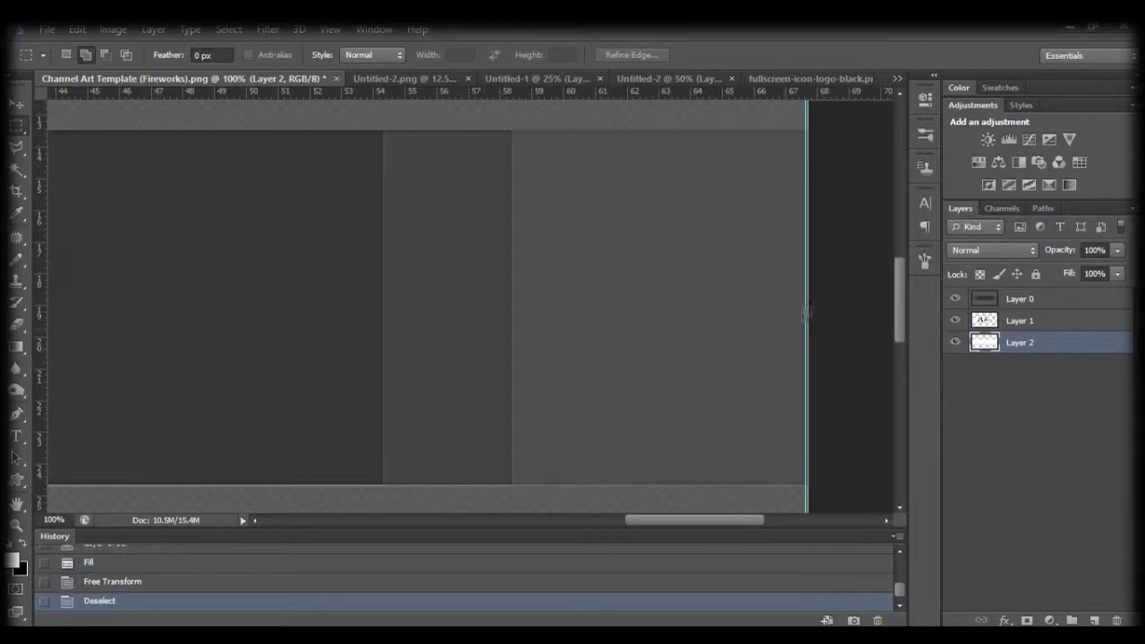
drag(811, 270, 797, 270)
click(955, 298)
Step: Erase the artwork's ragged right edge with a 106 px eraser
key(ctrl+0)
click(1020, 320)
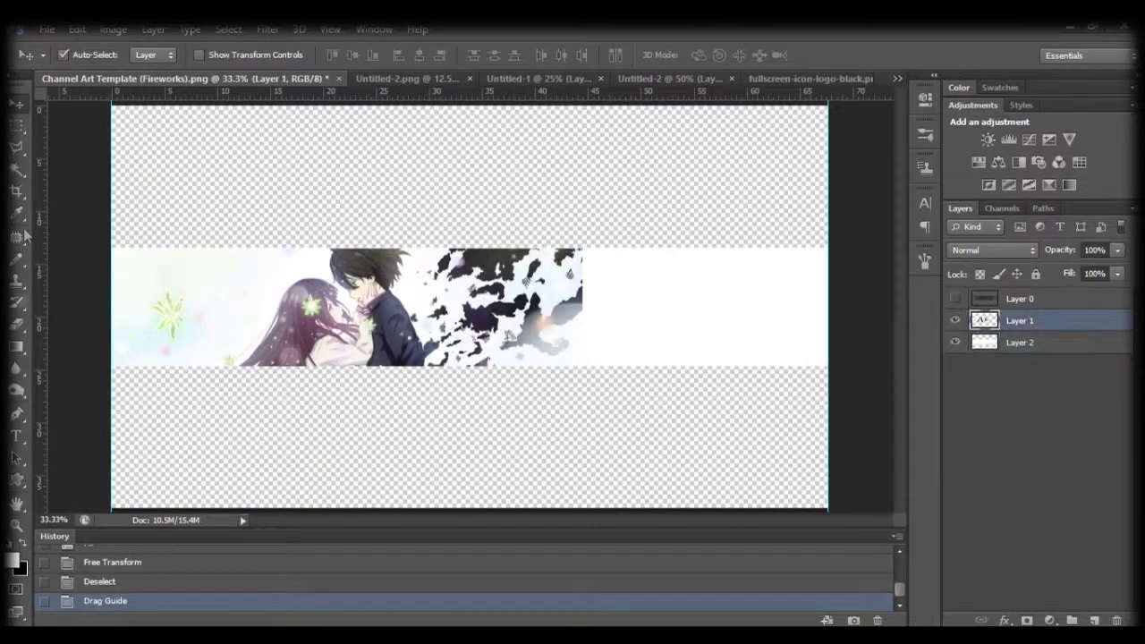
key(e)
click(85, 55)
drag(60, 108, 81, 109)
key(Return)
key(ctrl+plus)
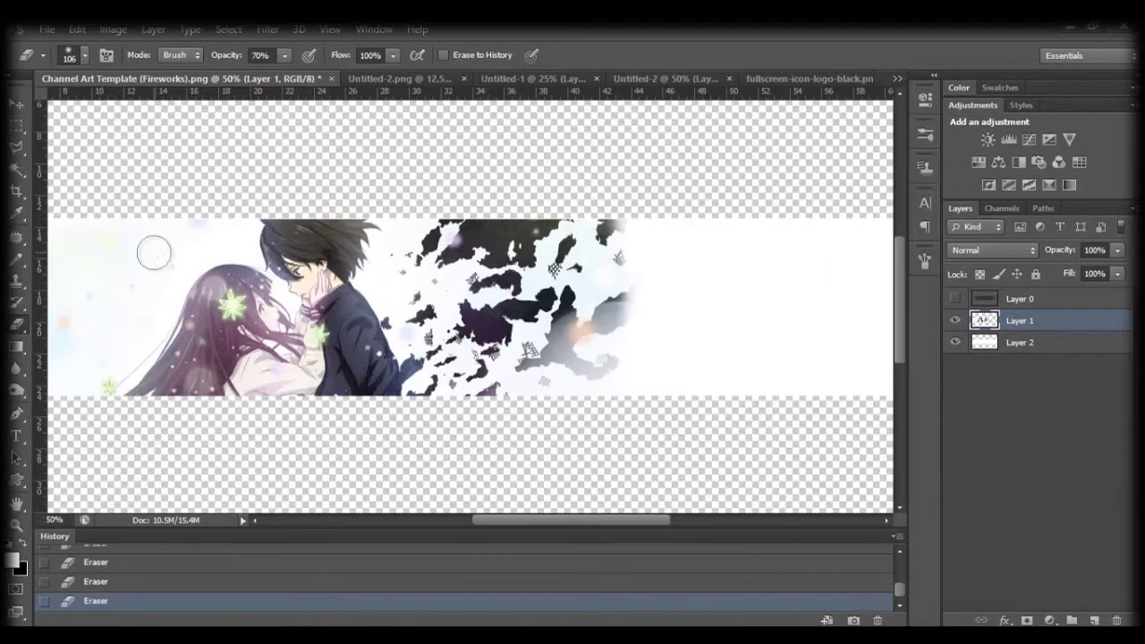
key(ctrl+minus)
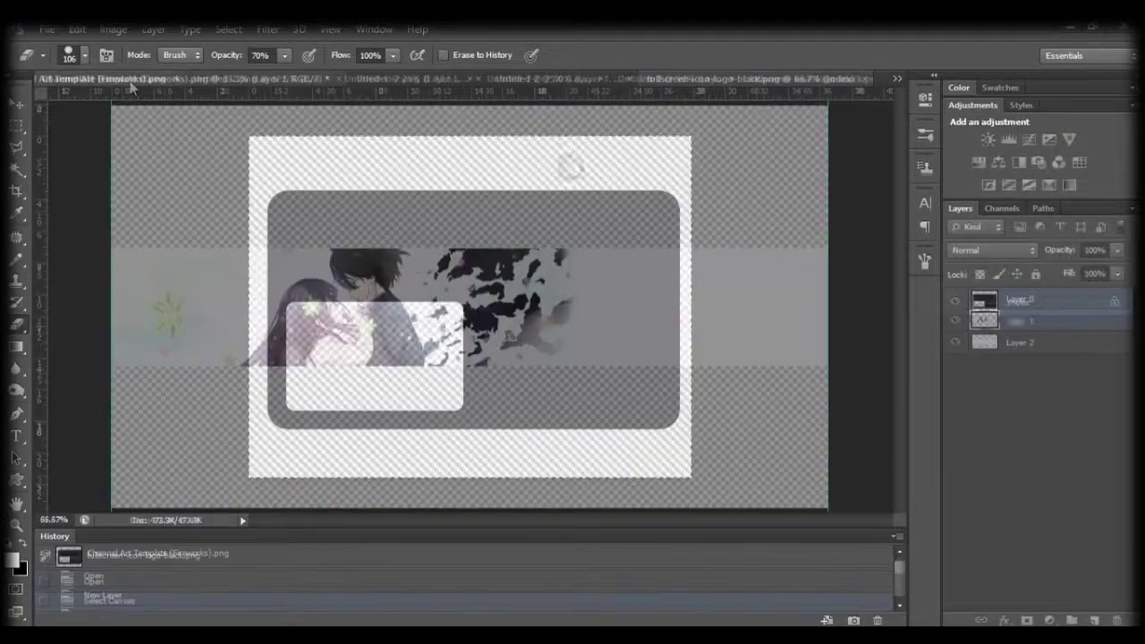
Step: Paste the copied content from the other document as a new layer and place it
key(ctrl+v)
key(ctrl+t)
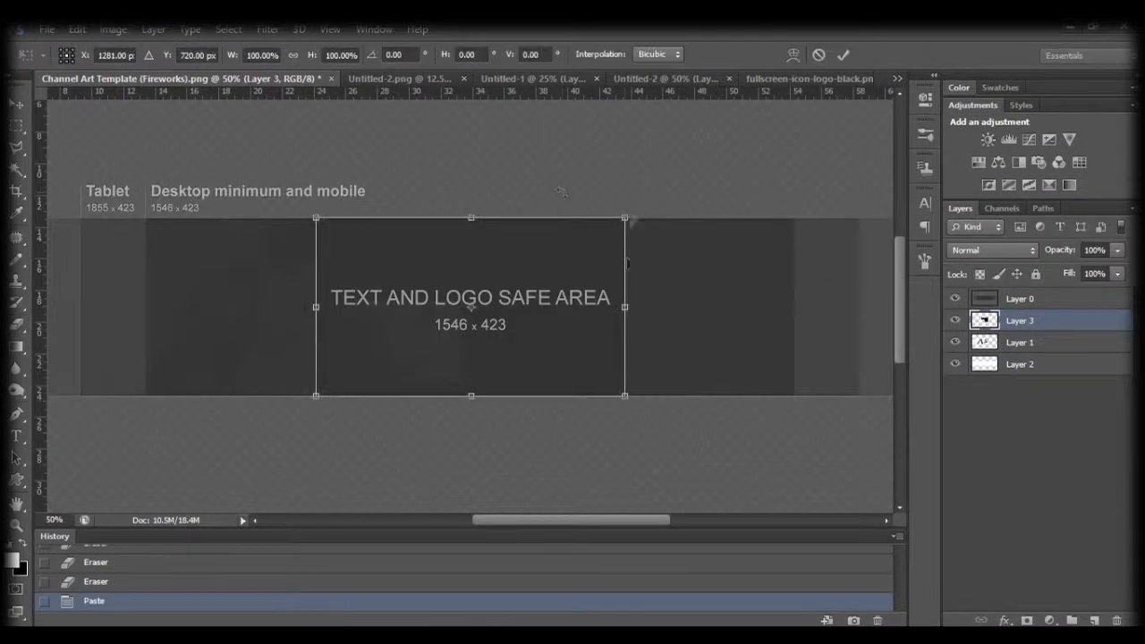
key(Return)
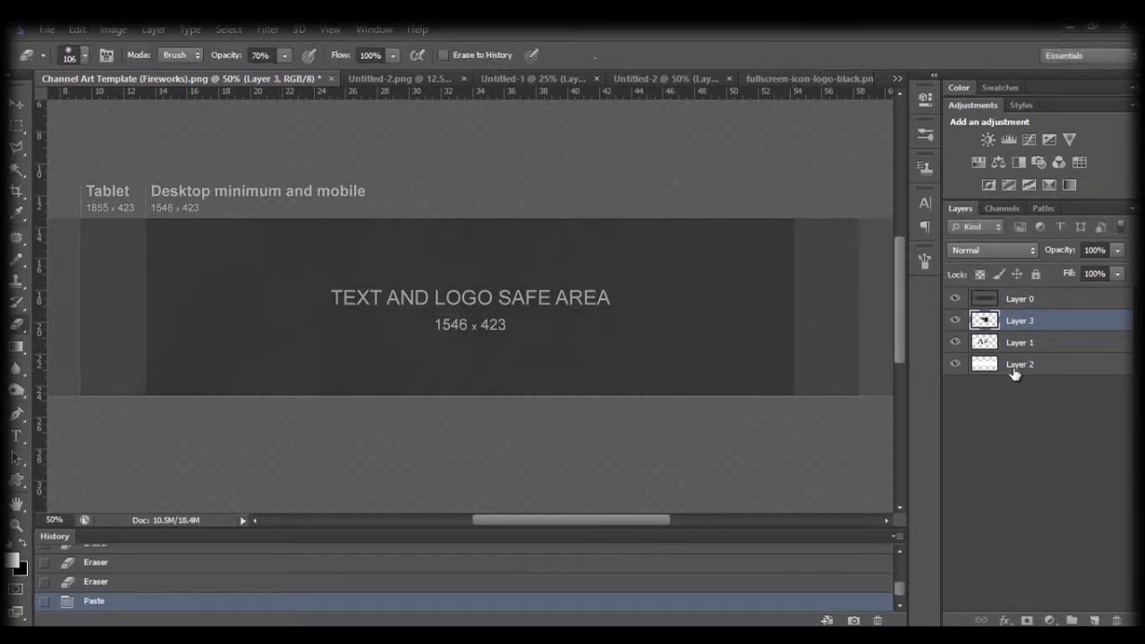
key(t)
click(179, 55)
Step: Set the PokemonExpert3525 title in Coolvetica with a drop shadow, and show the template at 60%
click(295, 291)
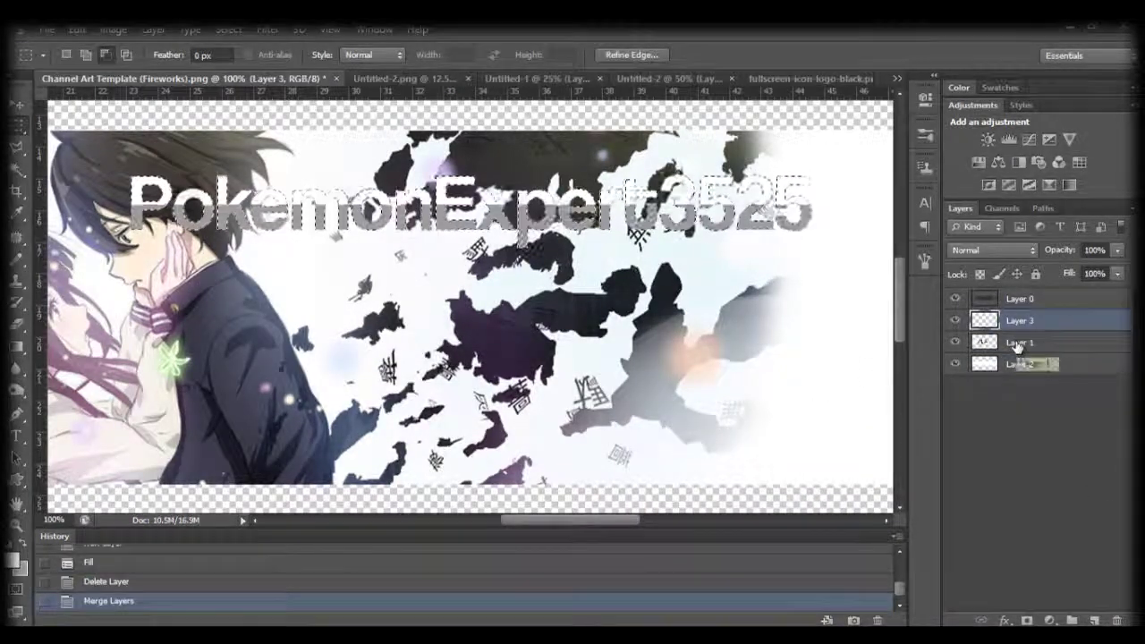
click(1024, 609)
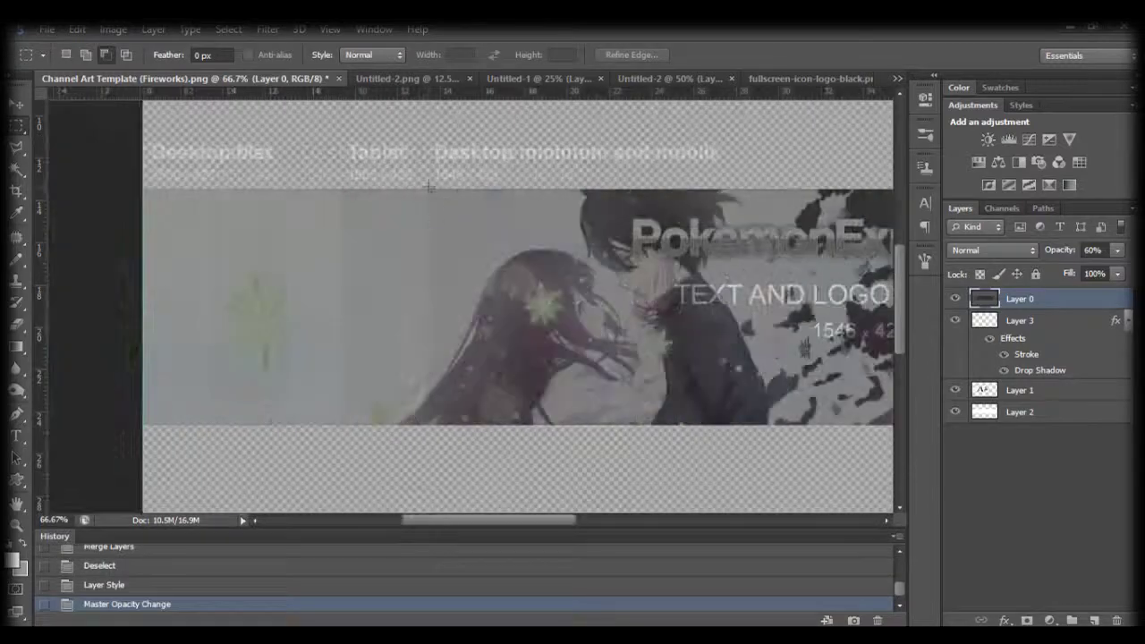
drag(430, 186, 650, 434)
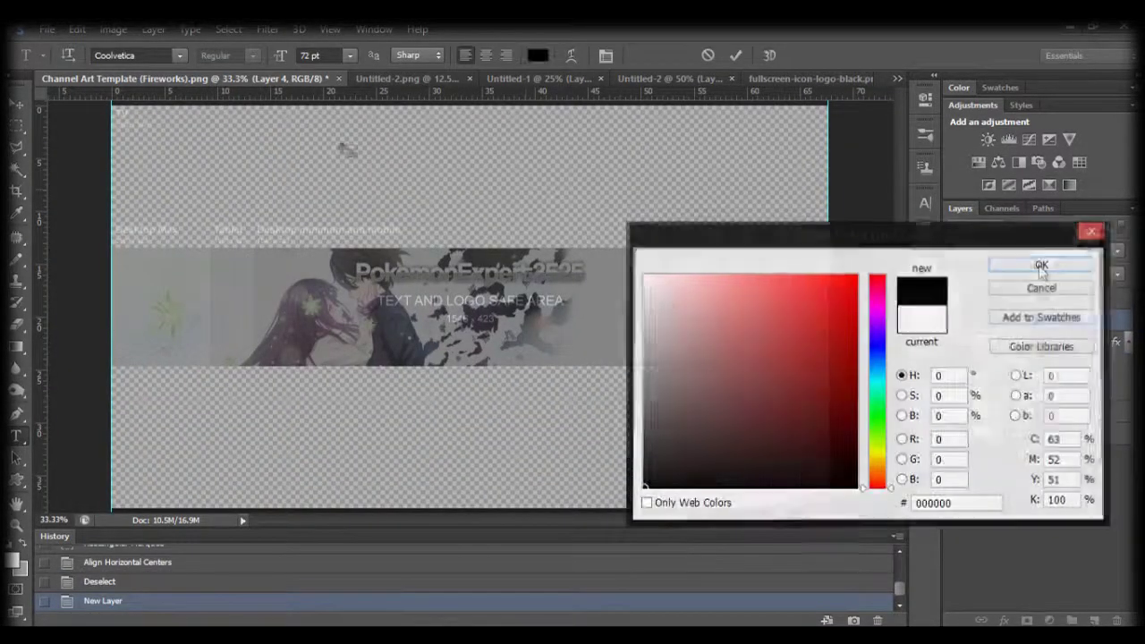
text(Lets Play!)
Step: Finish the 'Lets Player / Montage Maker / MK8 Player (Soon)' text block and position it
key(Return)
text(Montage Maker)
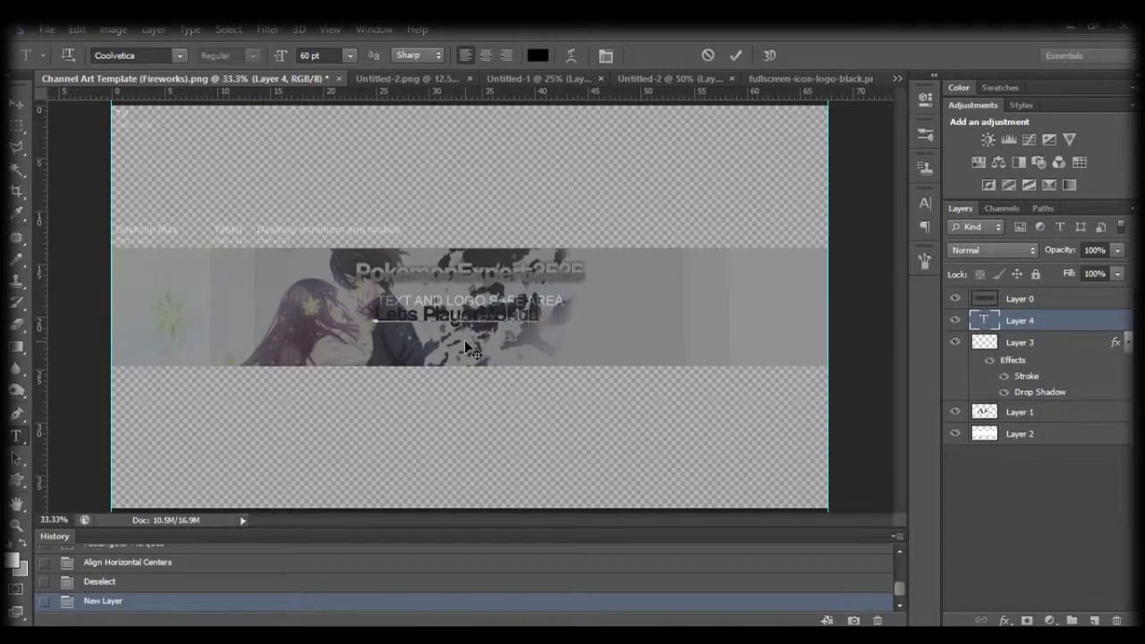
drag(455, 402, 434, 382)
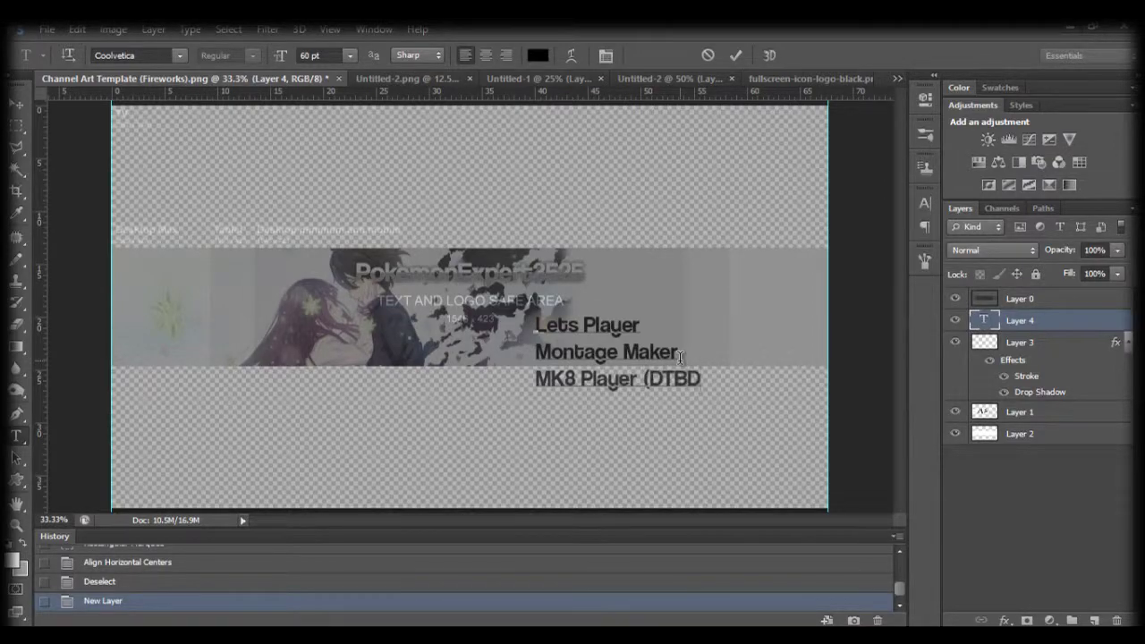
text(Soon))
drag(591, 434, 322, 410)
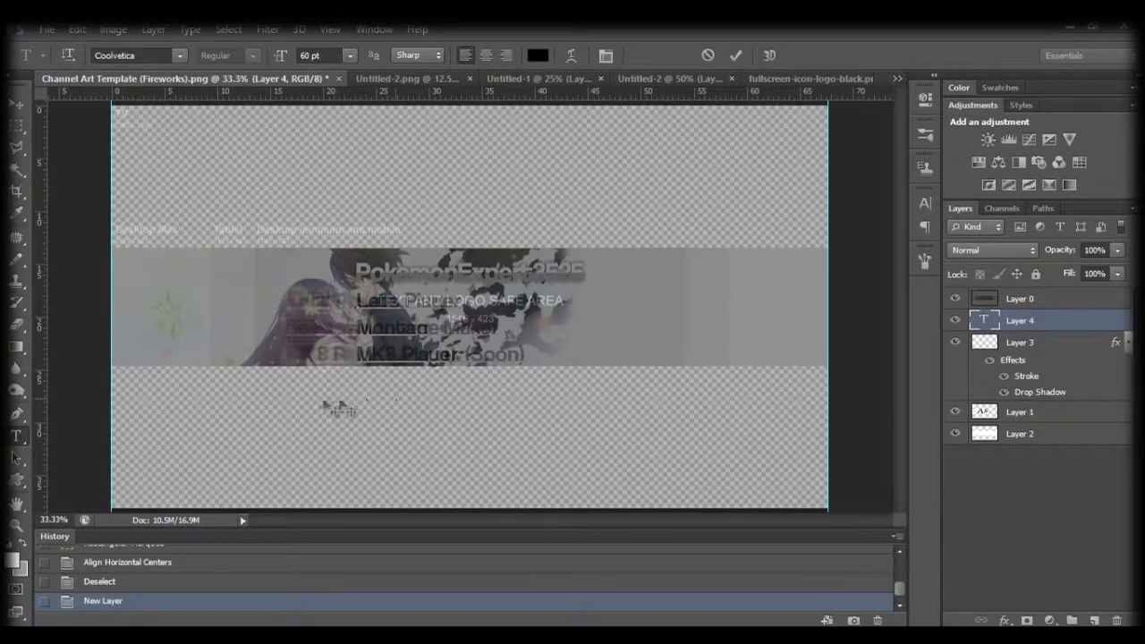
click(16, 106)
Step: Move the PokemonExpert3525 title left and the role list to the strip's right side
key(ctrl+t)
drag(435, 282, 340, 280)
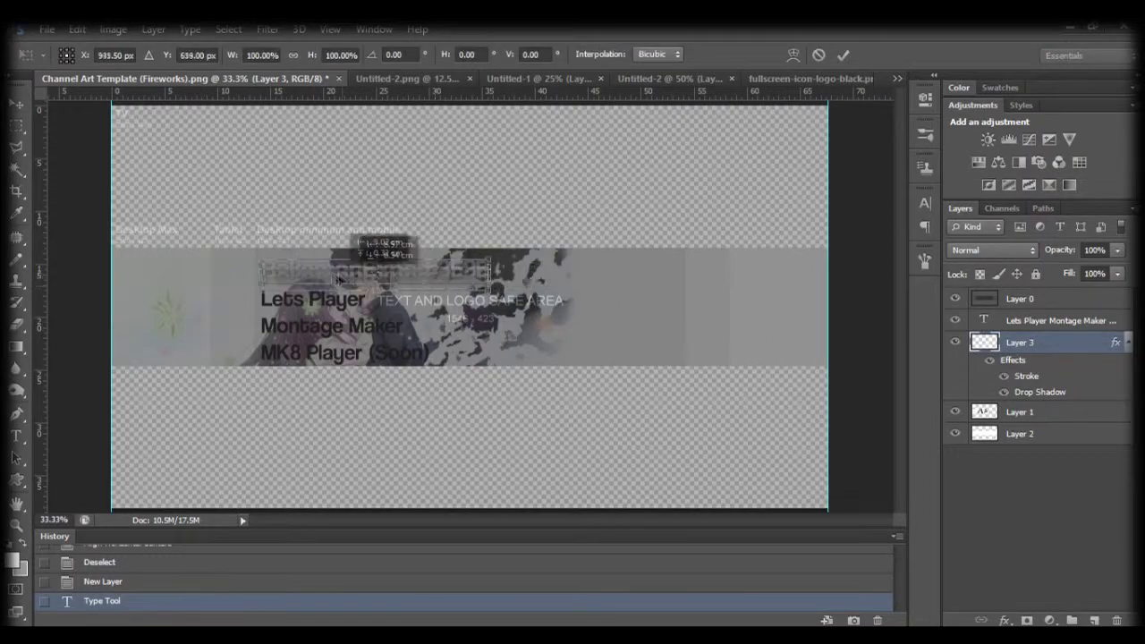
click(843, 54)
click(1056, 320)
key(ctrl+t)
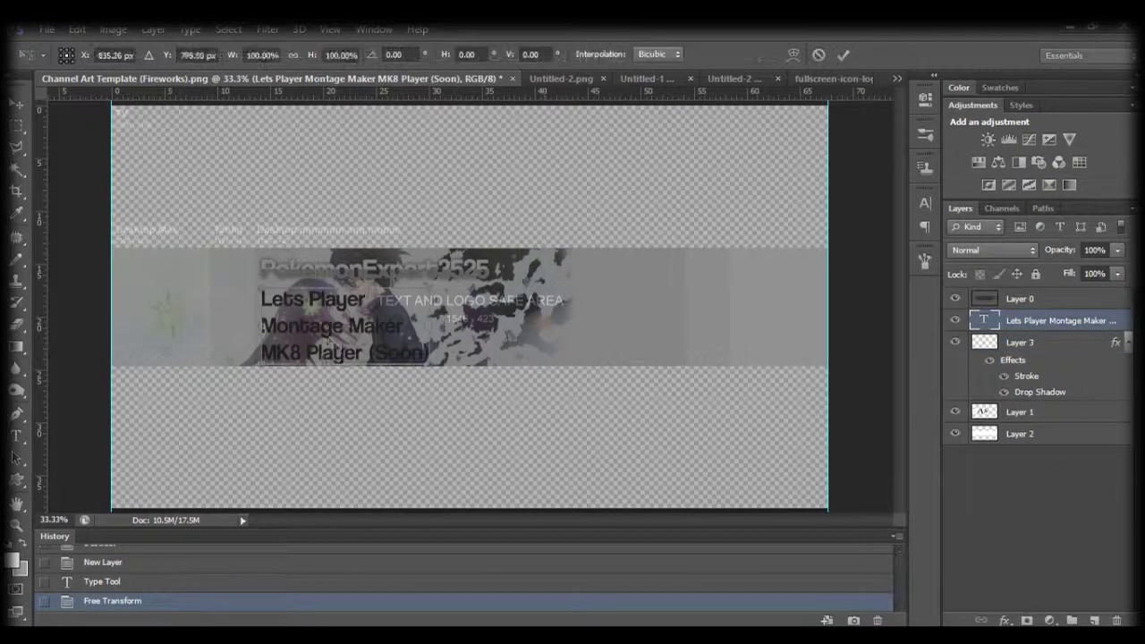
drag(340, 327, 537, 327)
click(842, 54)
Step: Re-edit the three-line role list text and commit the changes
double_click(984, 320)
key(ctrl+plus)
click(678, 289)
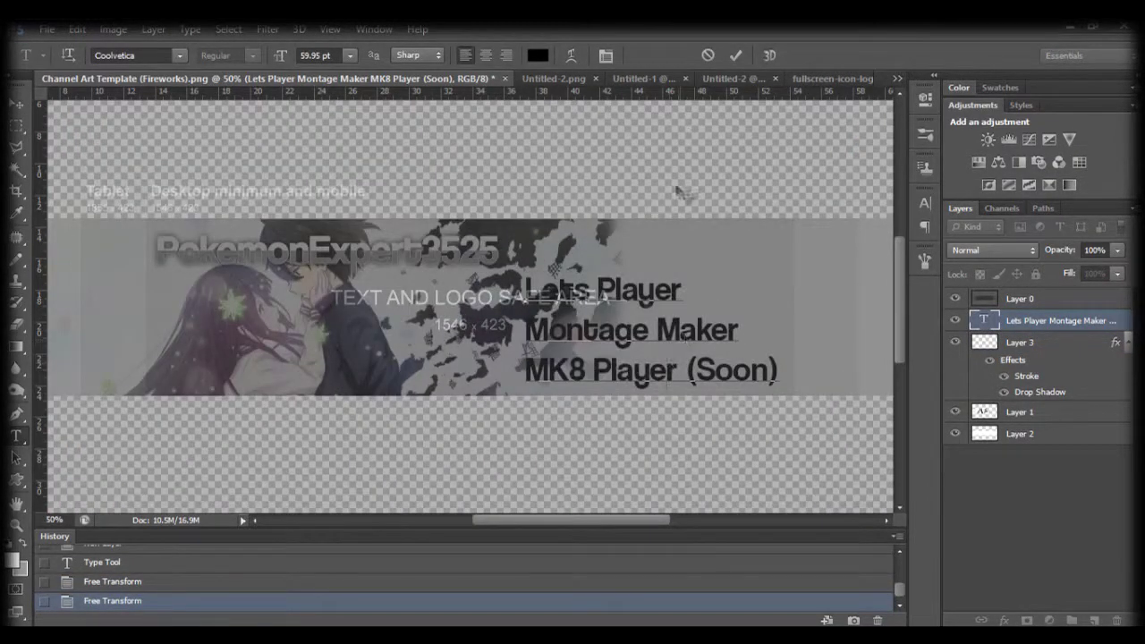
click(736, 54)
Step: Add the 'Stormz / Experts / Aqua' text line beneath the title
click(201, 303)
text(Stormz / Experts / Aqua)
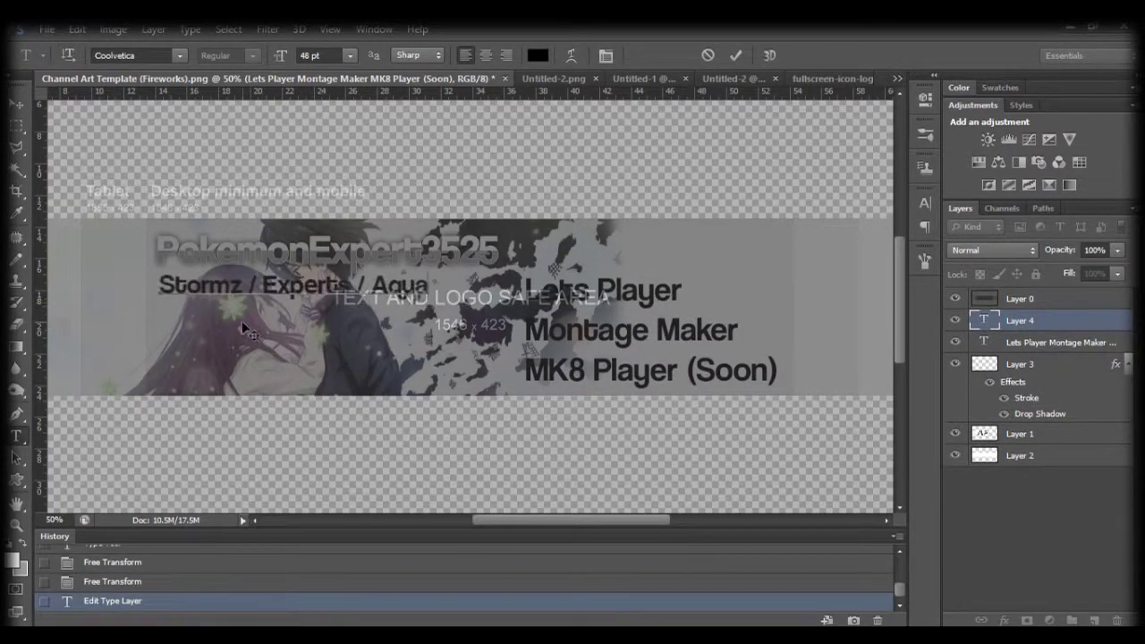
key(ctrl+Return)
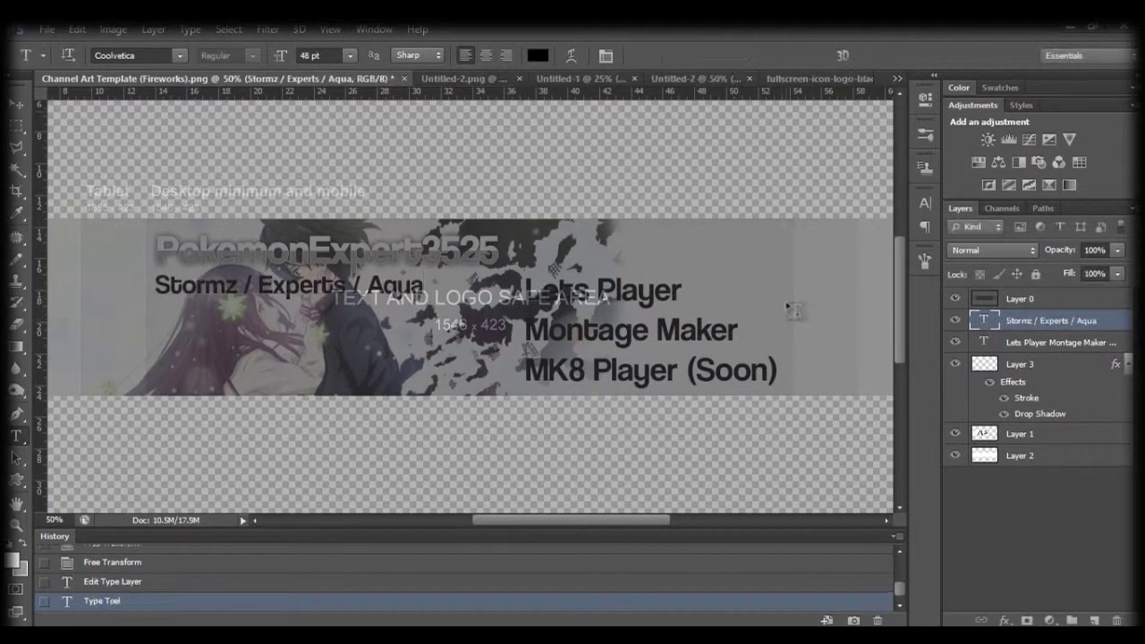
key(ctrl+plus)
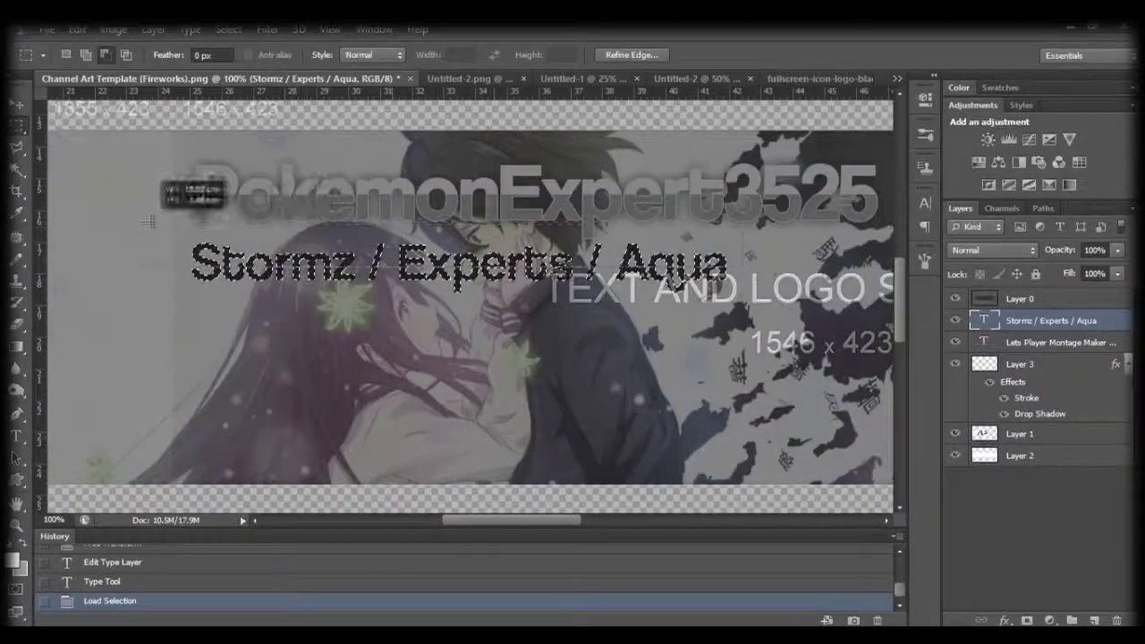
Step: Fill the subtitle's shape on a new layer, merge it, and rename it 'Stormz, Experts, Aqua'
click(1071, 620)
key(alt+BackSpace)
key(ctrl+d)
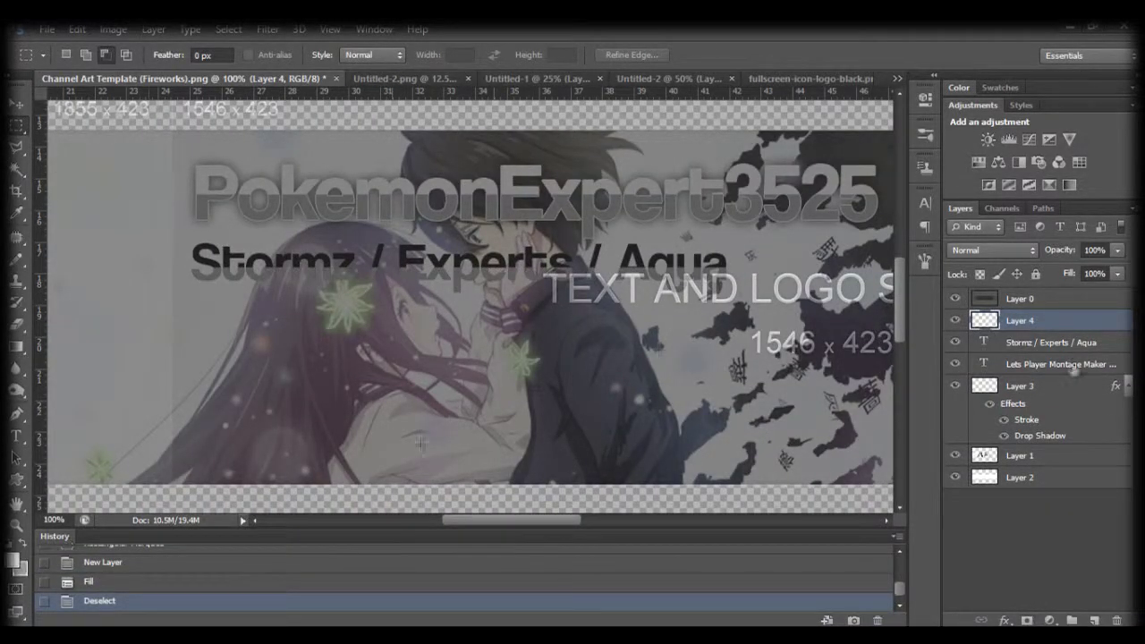
key(ctrl+d)
key(Delete)
key(ctrl+e)
double_click(1021, 364)
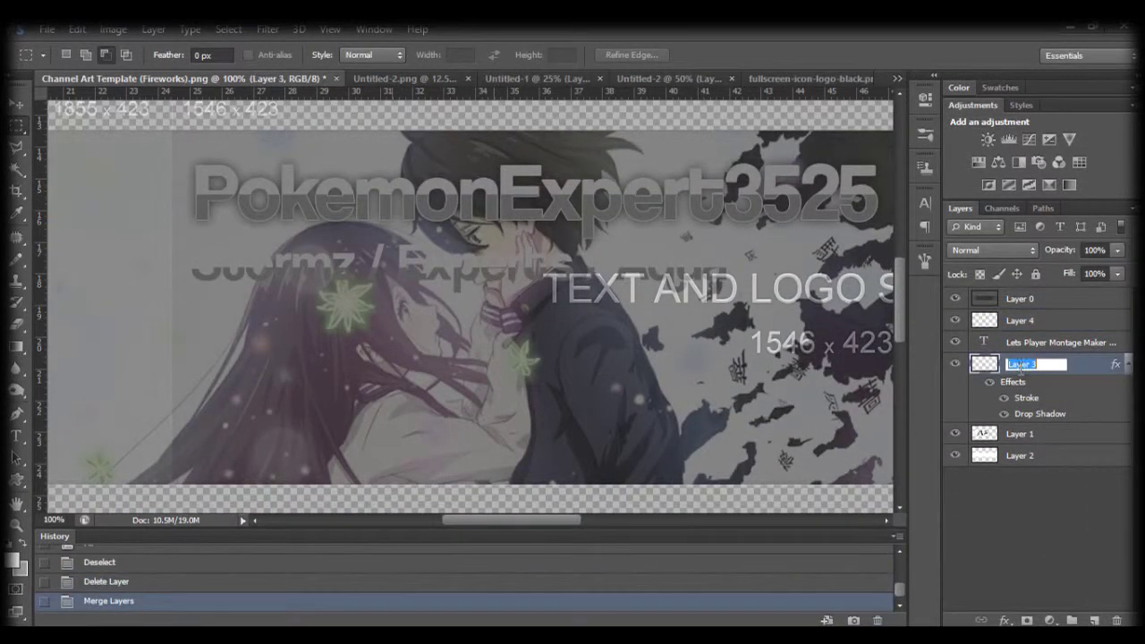
Step: Move the Stormz layer below the role list and give it Stroke and Drop Shadow
drag(1023, 322, 1023, 353)
click(1003, 619)
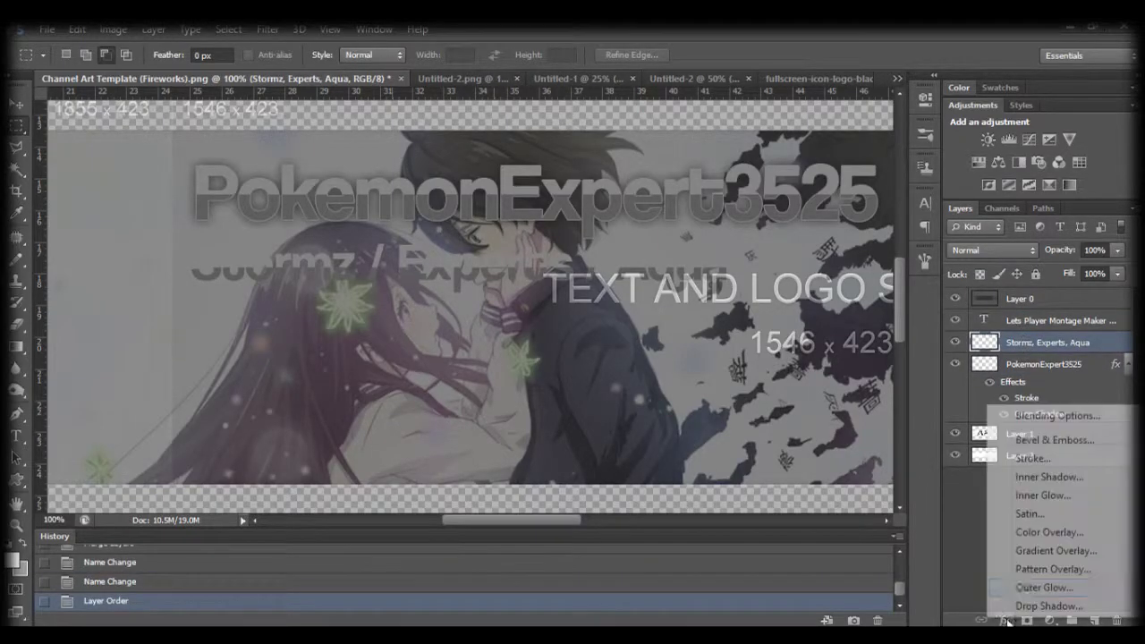
click(1029, 456)
click(793, 302)
click(1020, 299)
click(956, 298)
Step: Set the Stormz subtitle layer to 41% opacity
click(1048, 342)
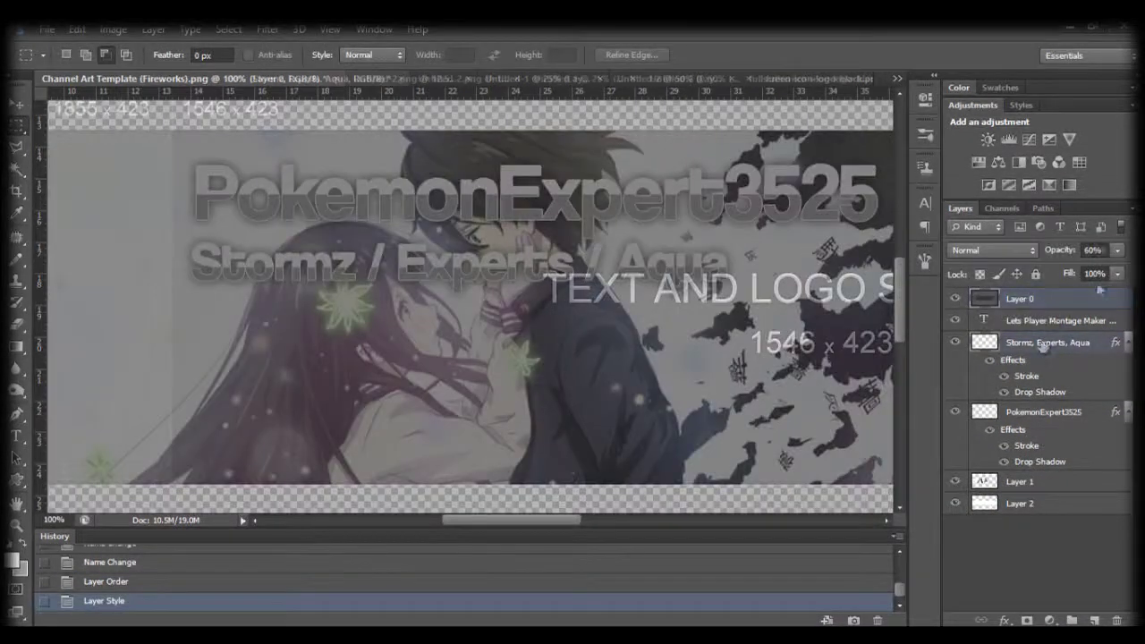
click(1093, 250)
text(41)
key(Return)
key(ctrl+minus)
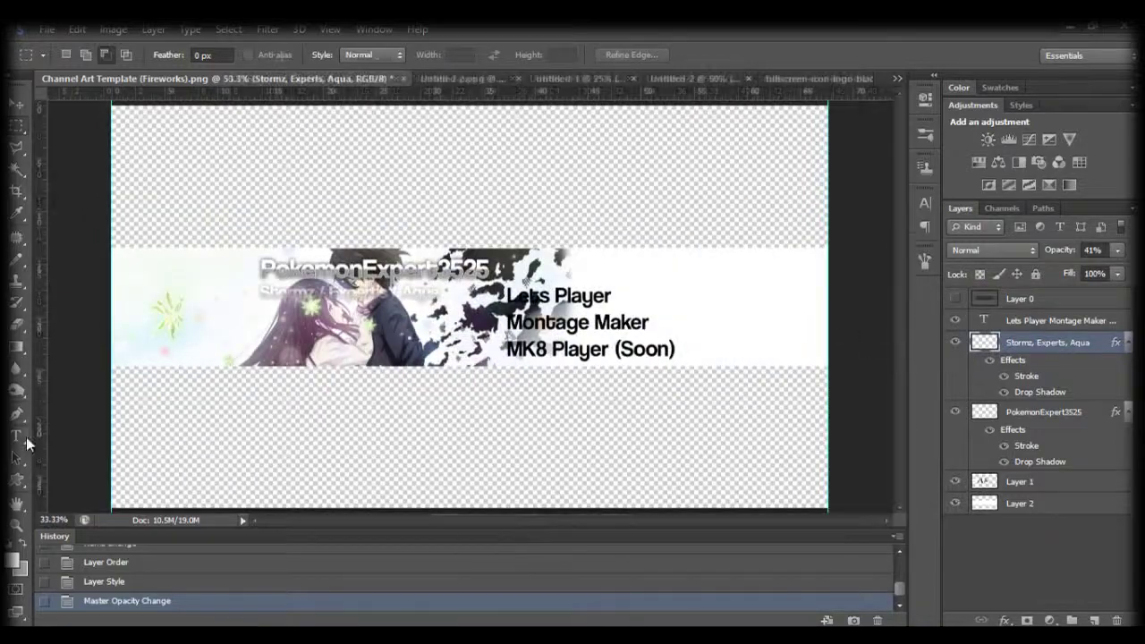
Step: Paste the lens-flare title image as a new layer and try blend modes on it
key(ctrl+v)
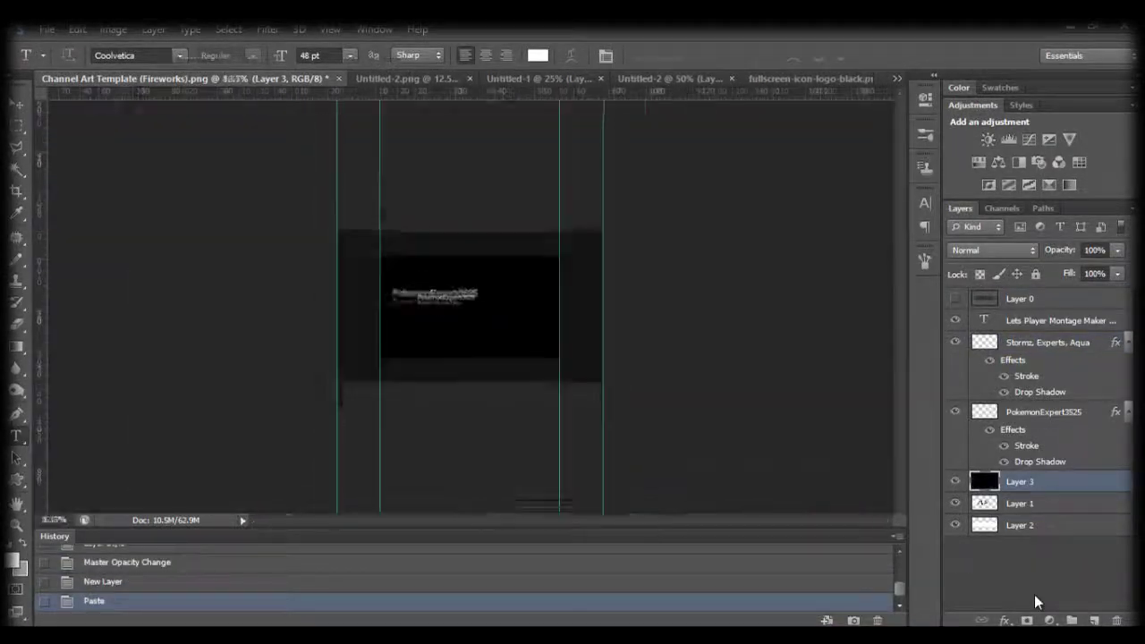
key(ctrl+t)
key(ctrl+0)
key(Return)
click(993, 250)
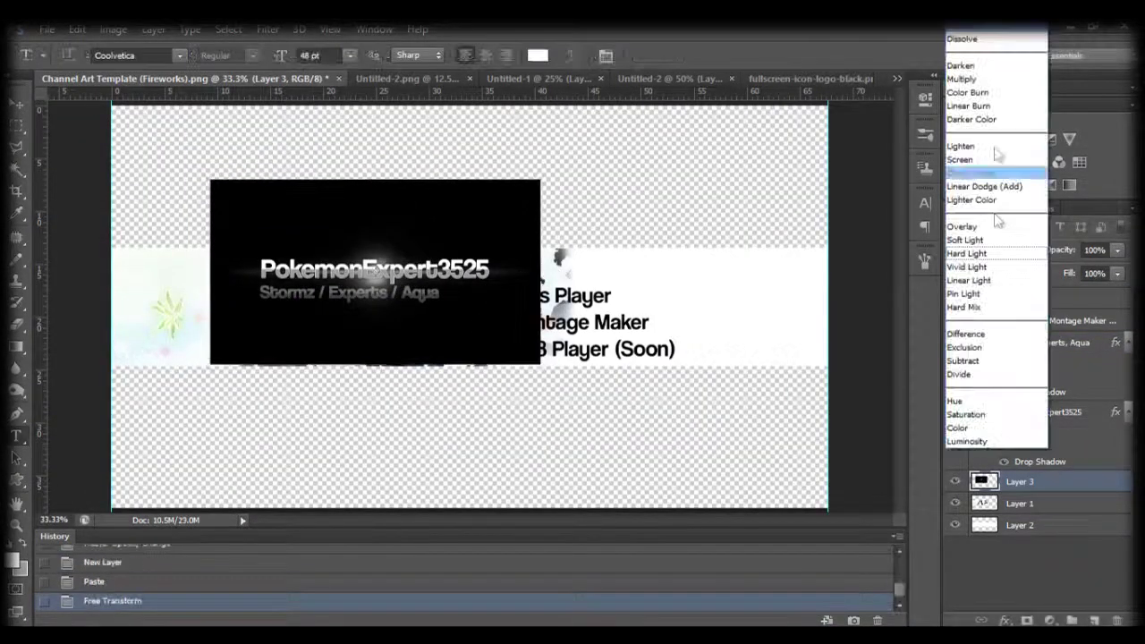
click(984, 72)
key(ctrl+plus)
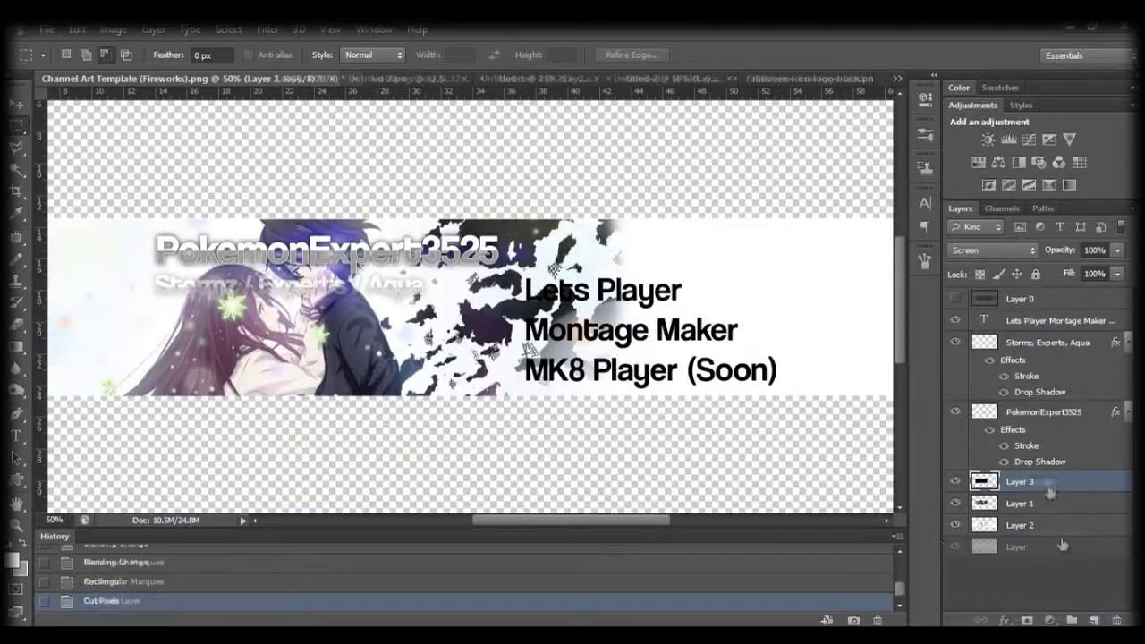
Step: Show the template and rejoin the role list into one 30 pt line
click(955, 298)
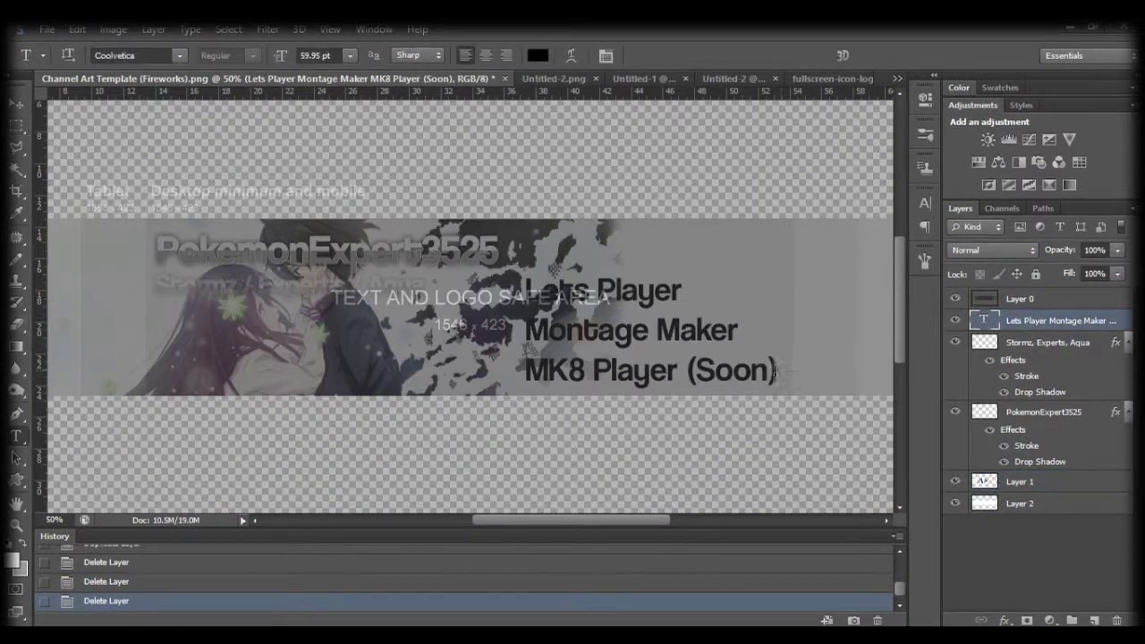
click(775, 370)
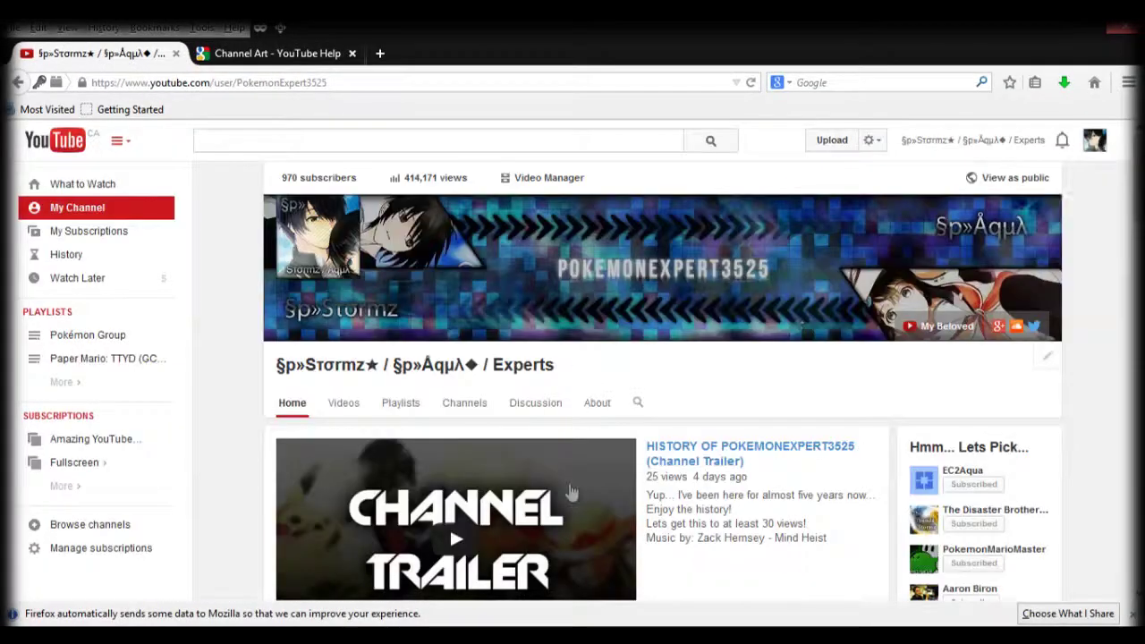
key(BackSpace)
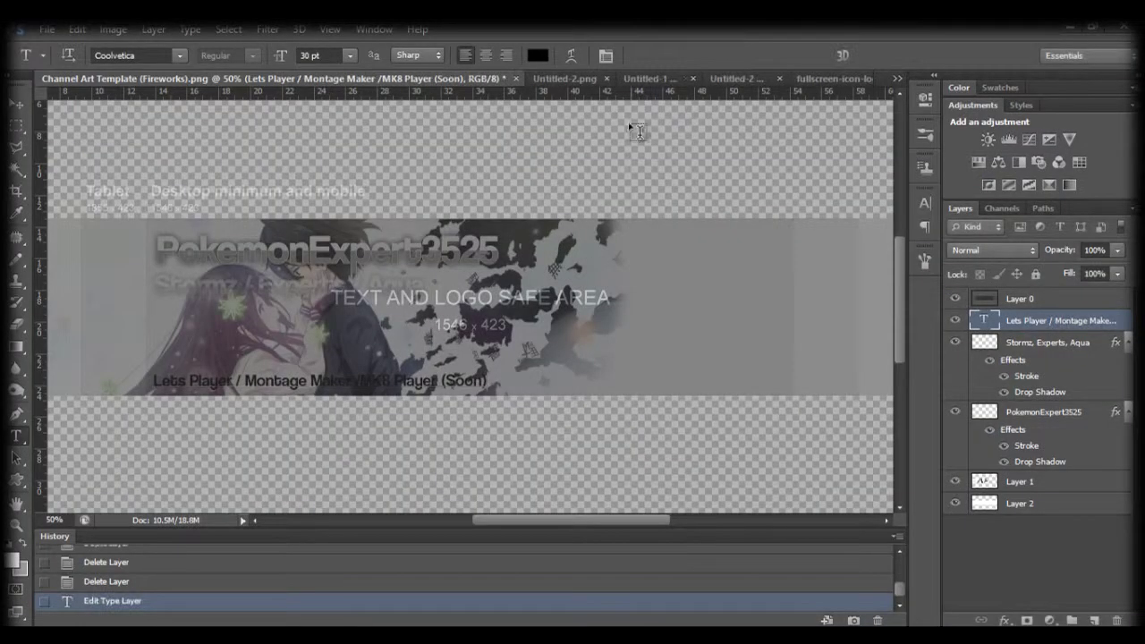
Step: Set the role line to 65% opacity and add a flipped, gradient-masked reflection below it
click(1093, 249)
text(65)
key(ctrl+j)
key(ctrl+t)
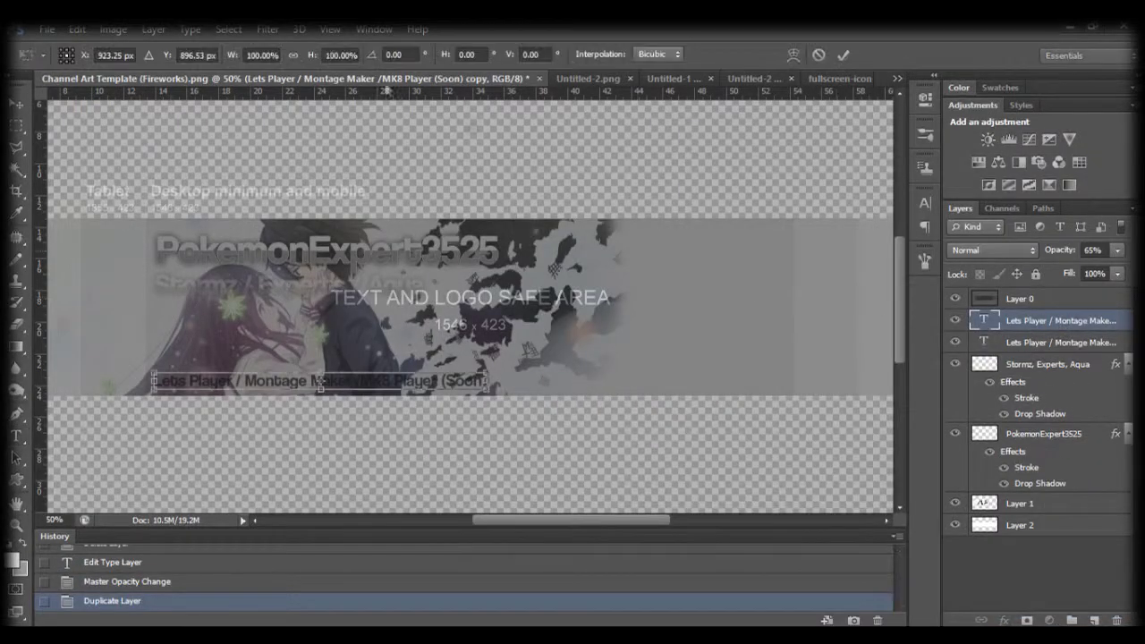
drag(321, 374, 320, 408)
scroll(386, 390, up, 3)
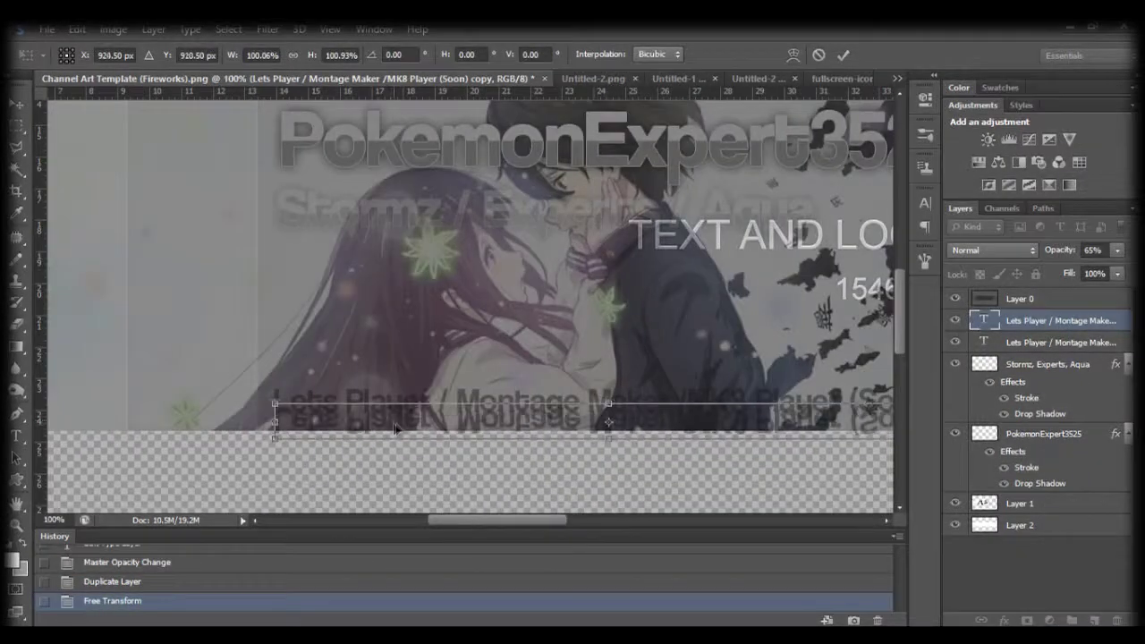
click(842, 55)
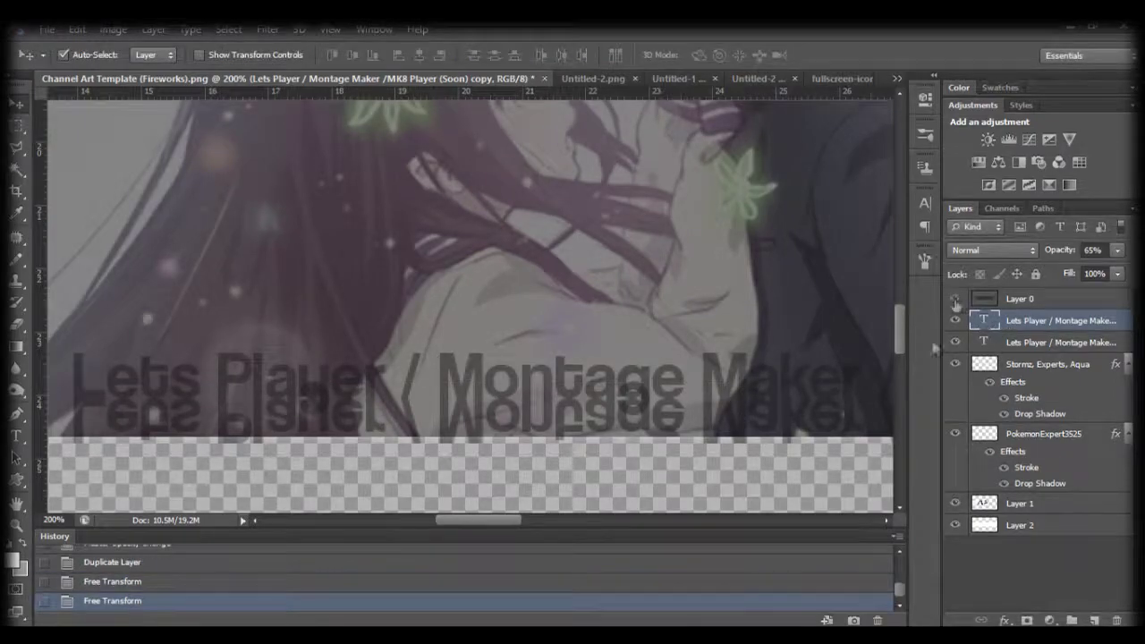
click(1028, 620)
click(16, 347)
drag(465, 440, 465, 387)
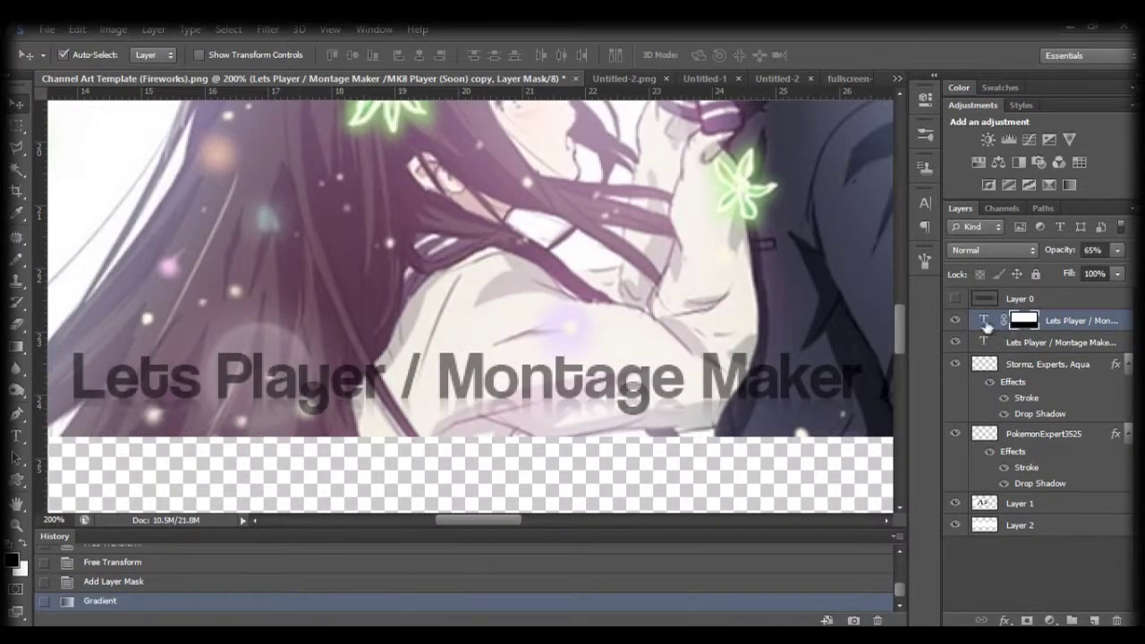
Step: Make the role line text white and colour the 8 in MK8 light blue
double_click(984, 319)
click(537, 55)
click(1038, 258)
double_click(984, 342)
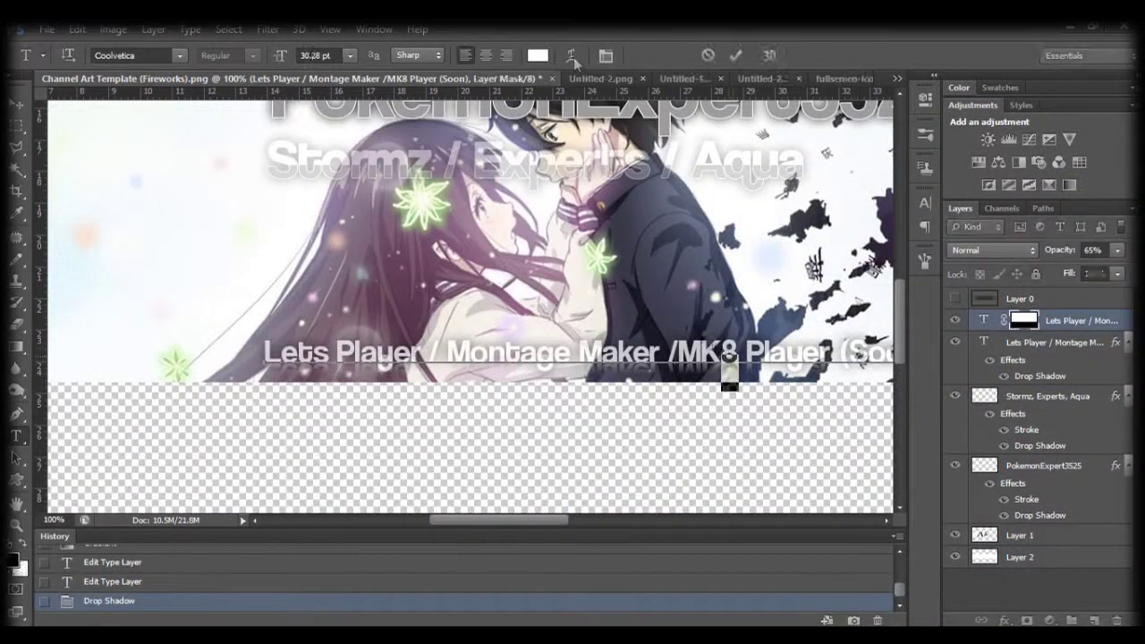
click(538, 54)
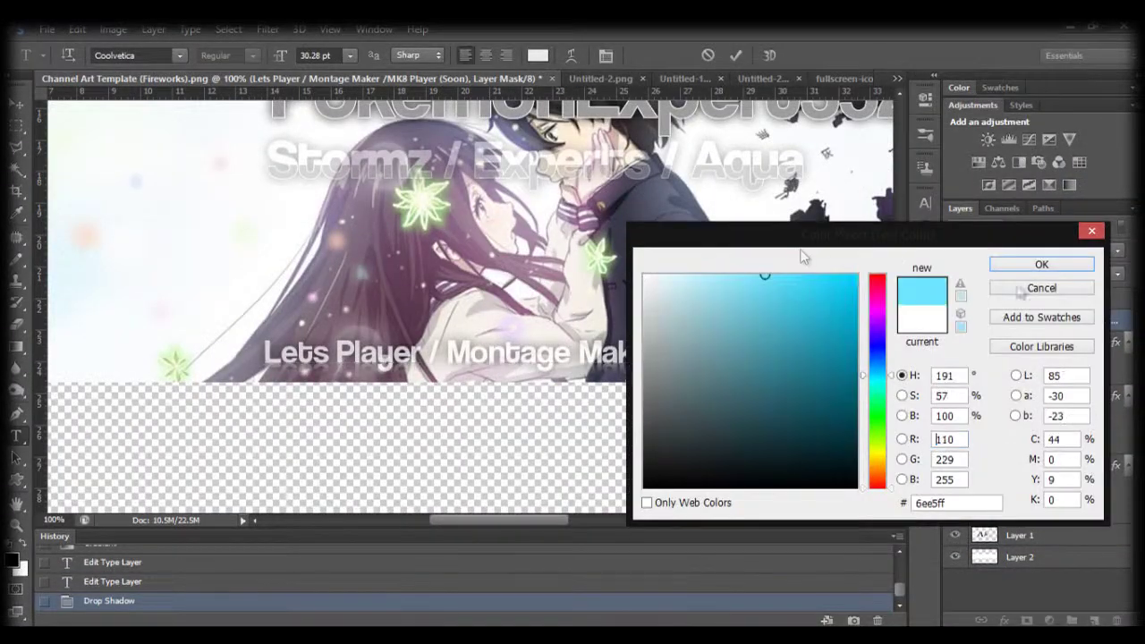
click(1040, 264)
click(538, 55)
click(1041, 263)
drag(723, 352, 738, 352)
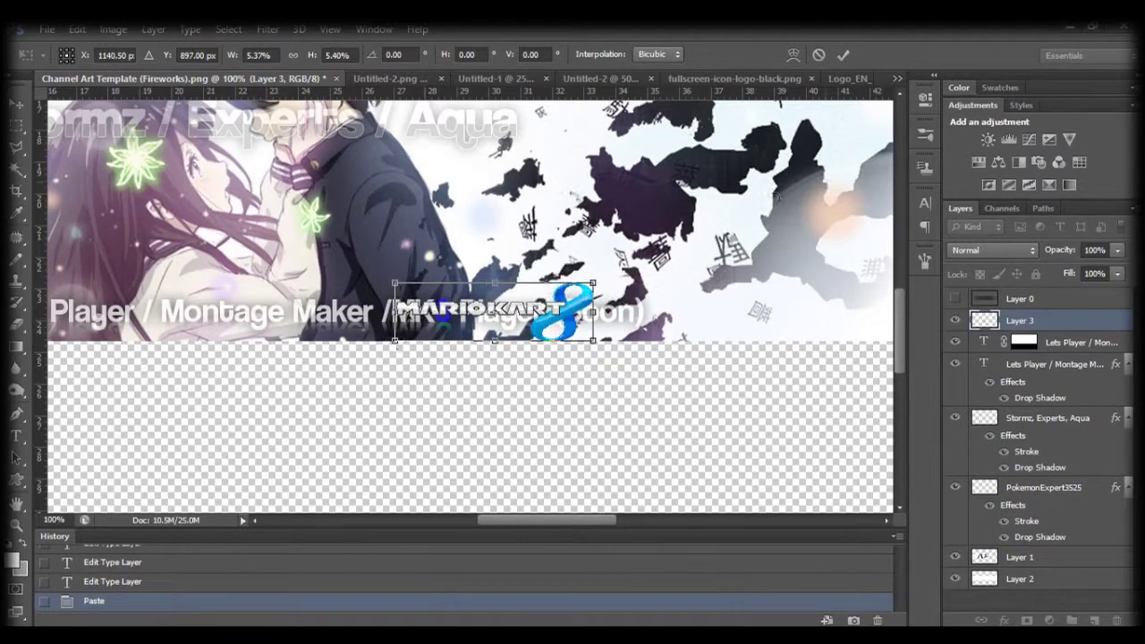
Step: Nudge the Mario Kart 8 logo over MK8, moving it below the text at 37% opacity
click(1043, 329)
key(v)
drag(477, 268, 483, 270)
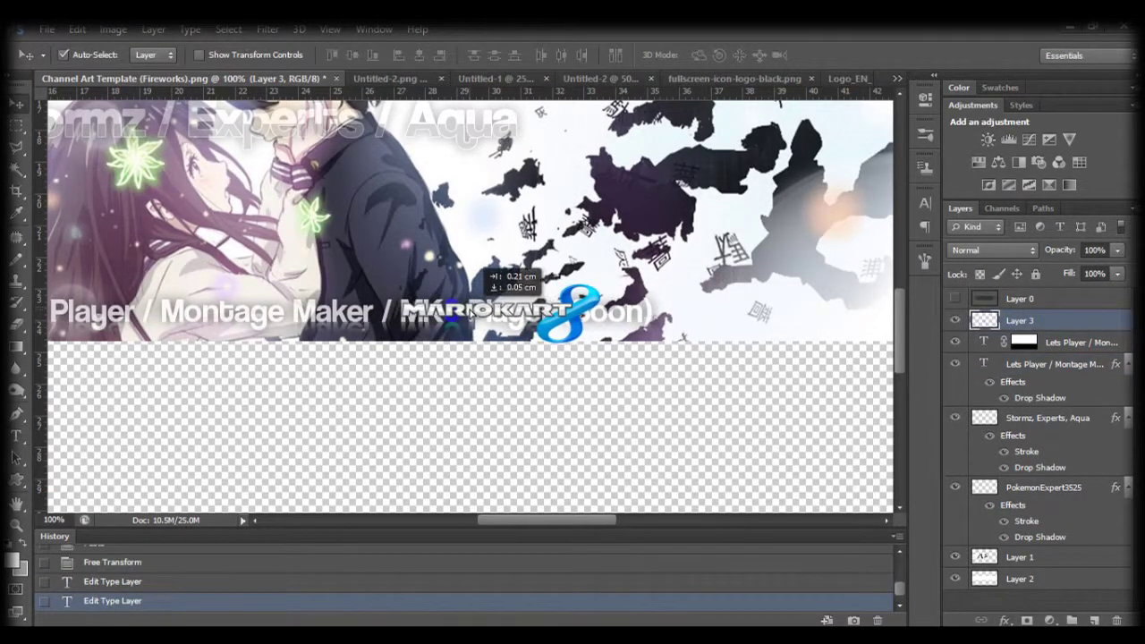
drag(1046, 383, 1045, 393)
key(3)
key(7)
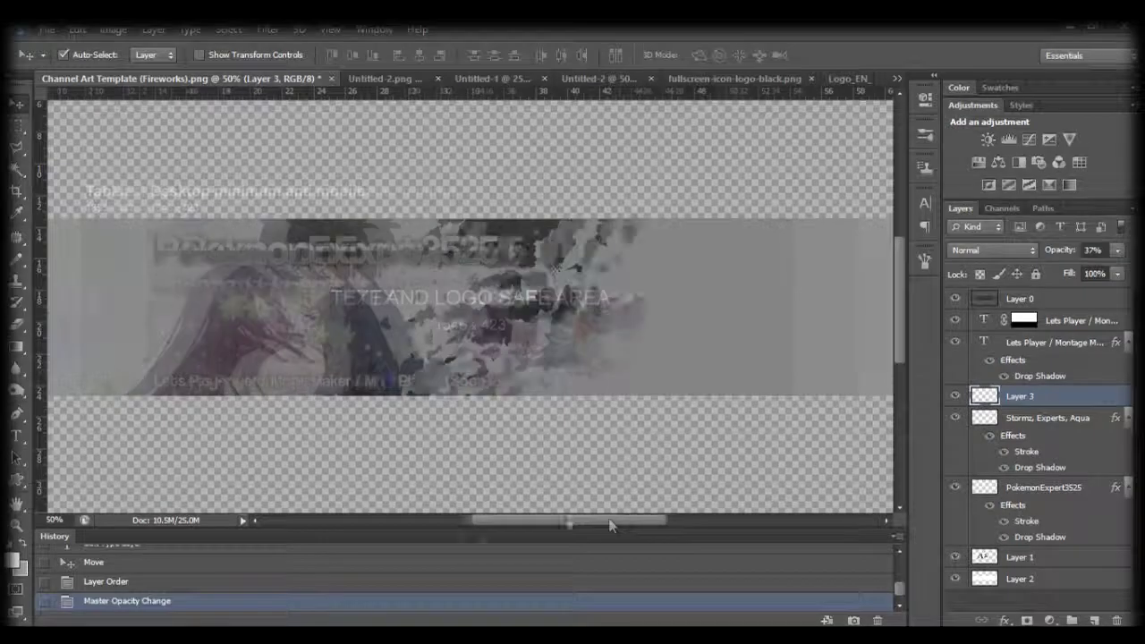
drag(610, 525, 588, 530)
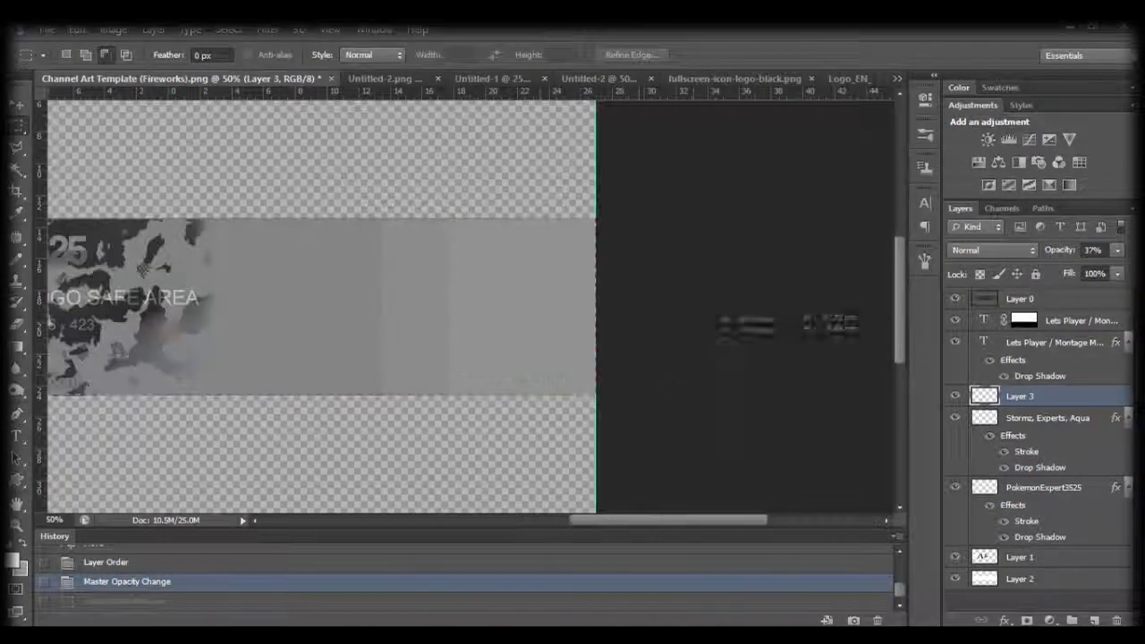
Step: Add a Soft Light cloud texture layer over the banner strip and erase its edges
drag(874, 360, 895, 394)
click(1020, 395)
click(1095, 620)
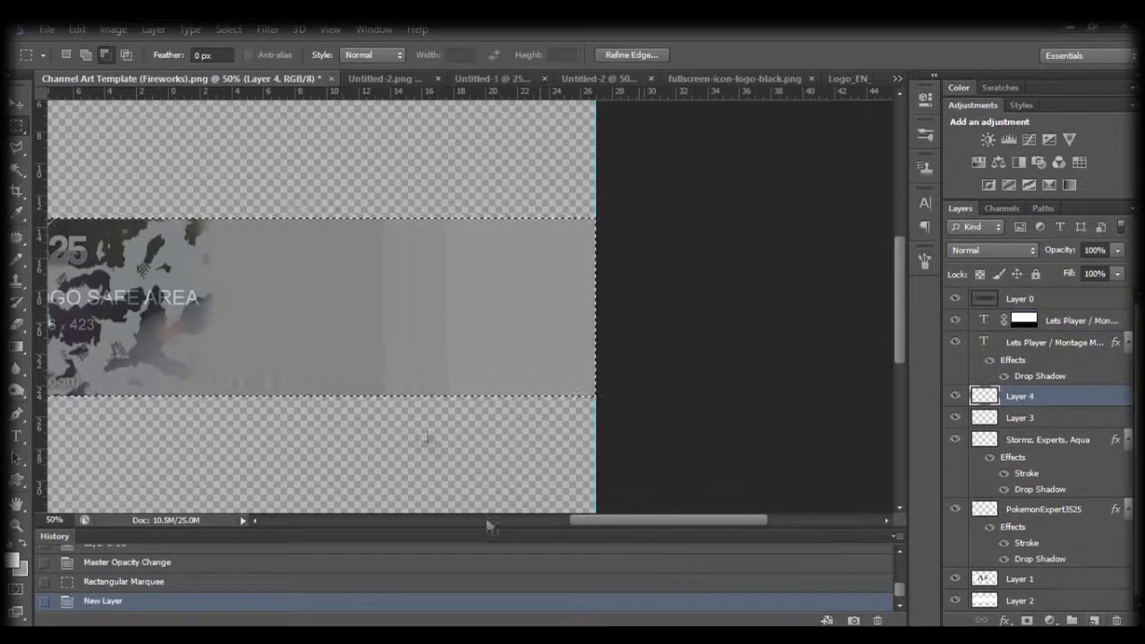
key(ctrl+f)
click(991, 250)
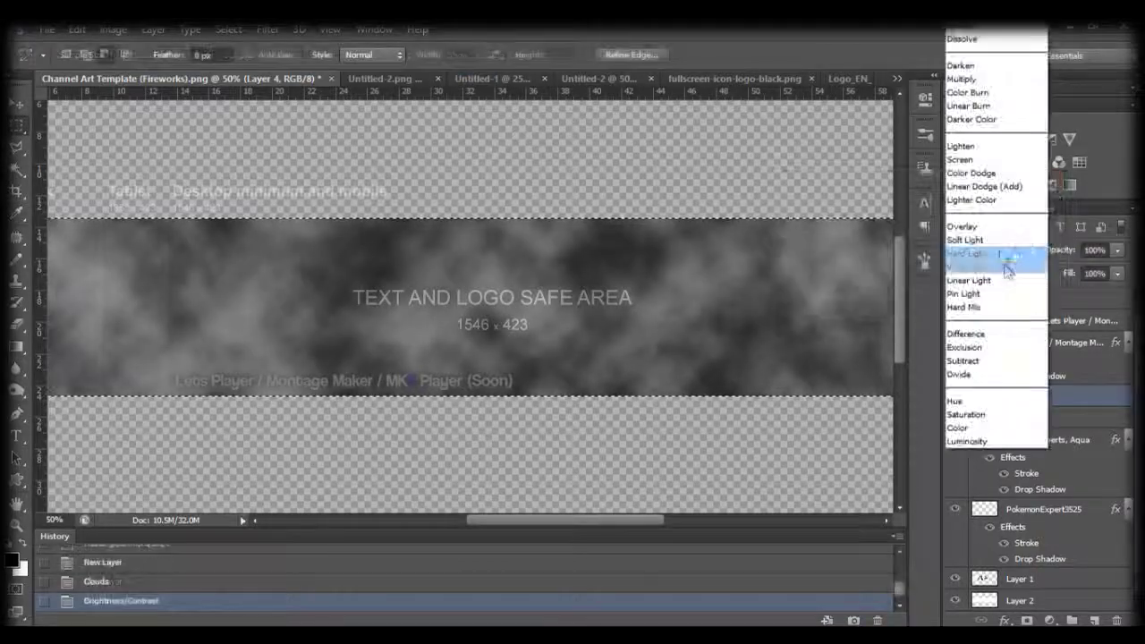
scroll(470, 304, left, 5)
key(e)
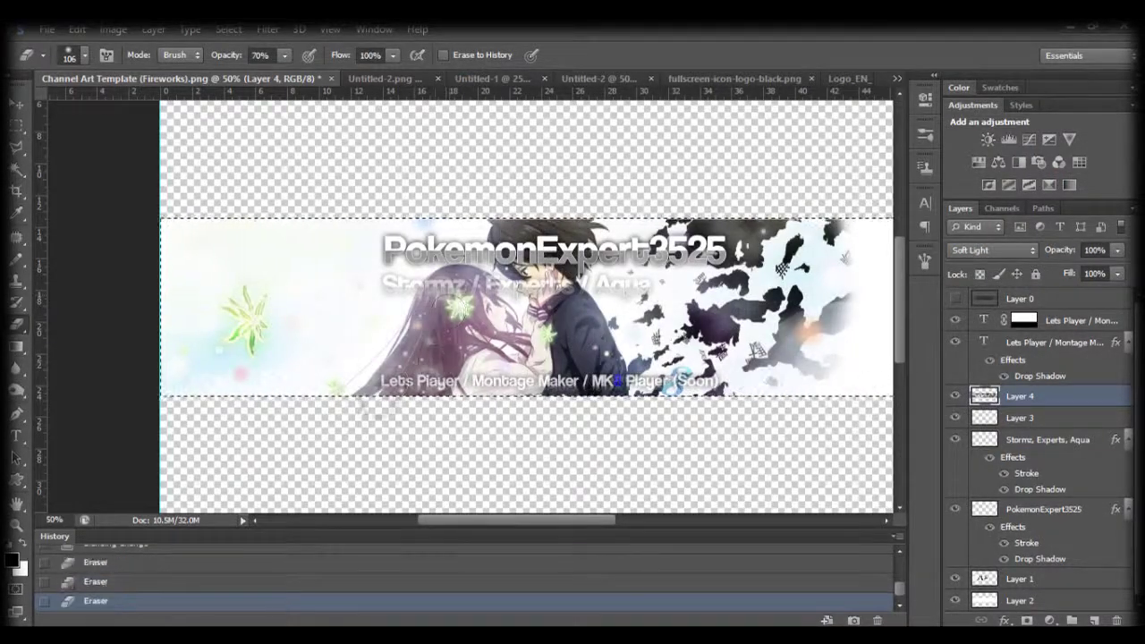
Step: Sharpen the anime art twice and apply a Brightness/Contrast adjustment
click(1020, 579)
click(268, 30)
click(501, 289)
key(ctrl+f)
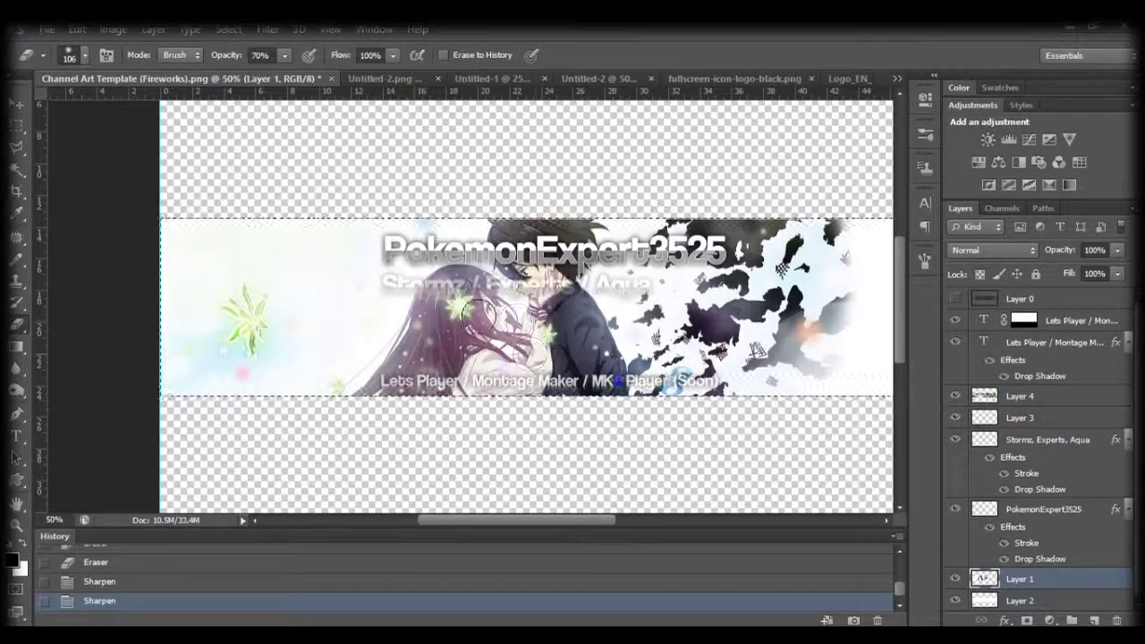
click(113, 29)
click(331, 72)
key(Return)
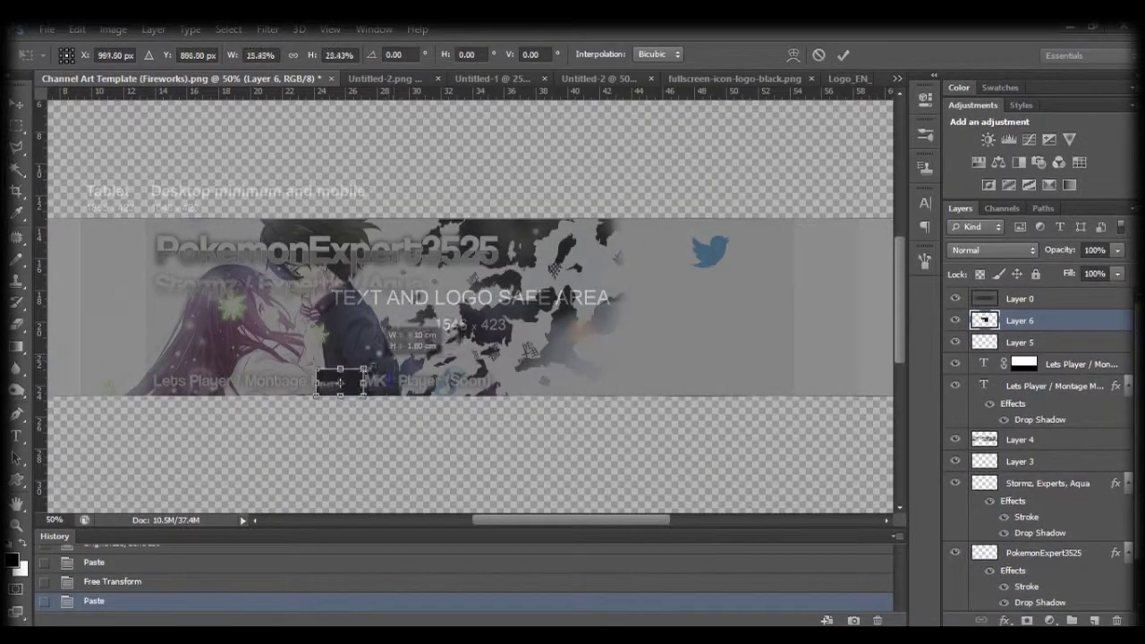
Step: Commit the logo, then trial a Screen-blended flare layer, cancelling Color Balance
key(Return)
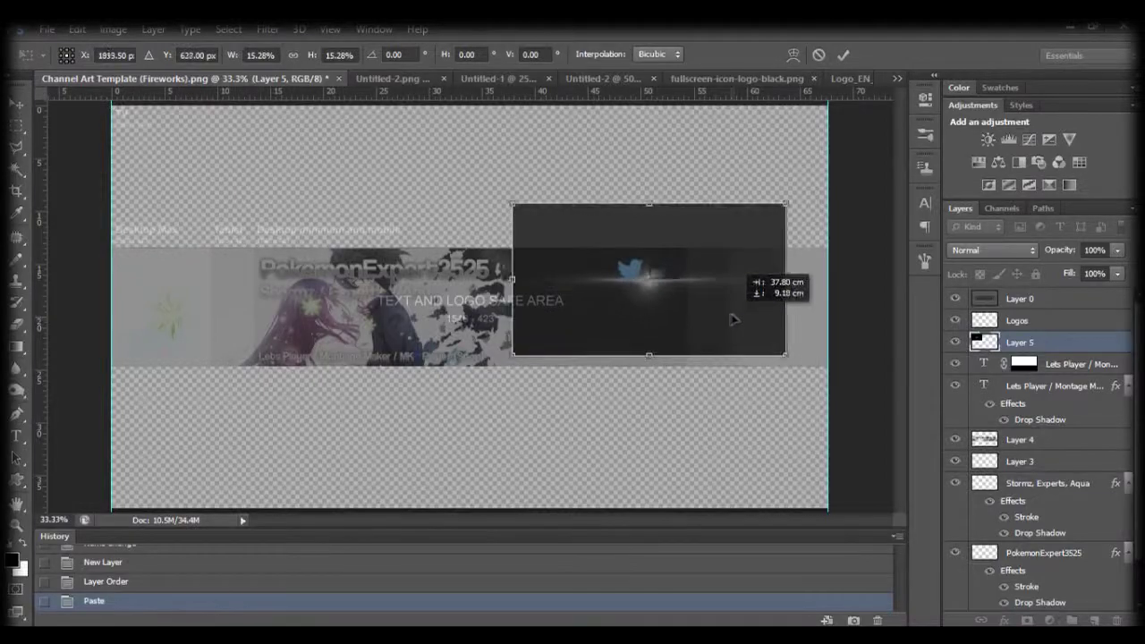
key(Return)
key(shift+plus)
key(shift+plus)
key(shift+plus)
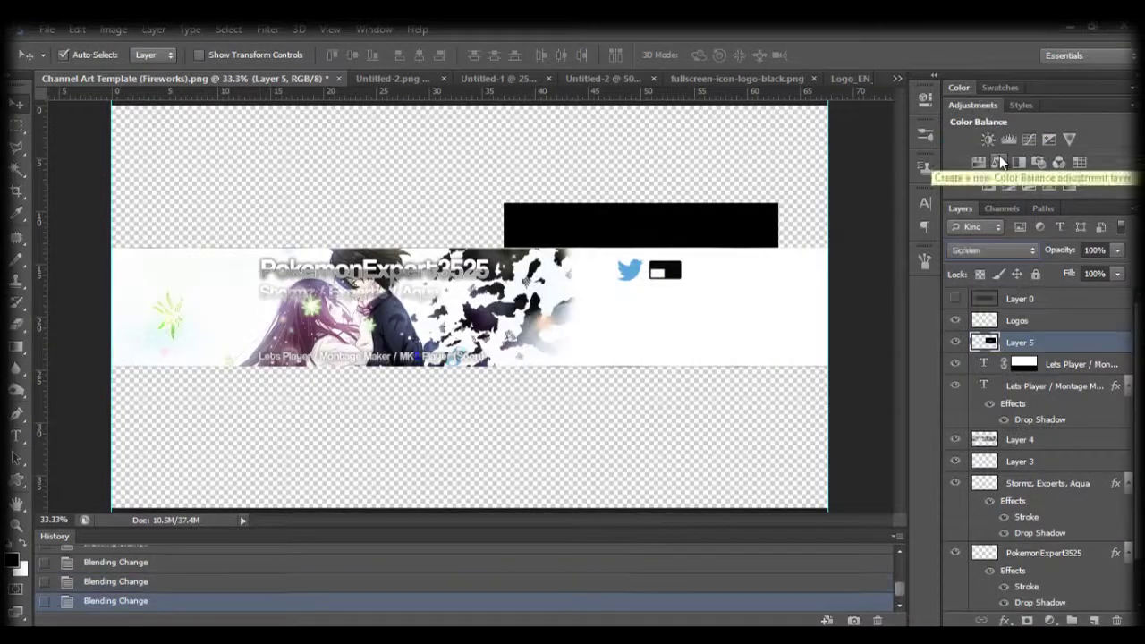
click(112, 29)
click(338, 173)
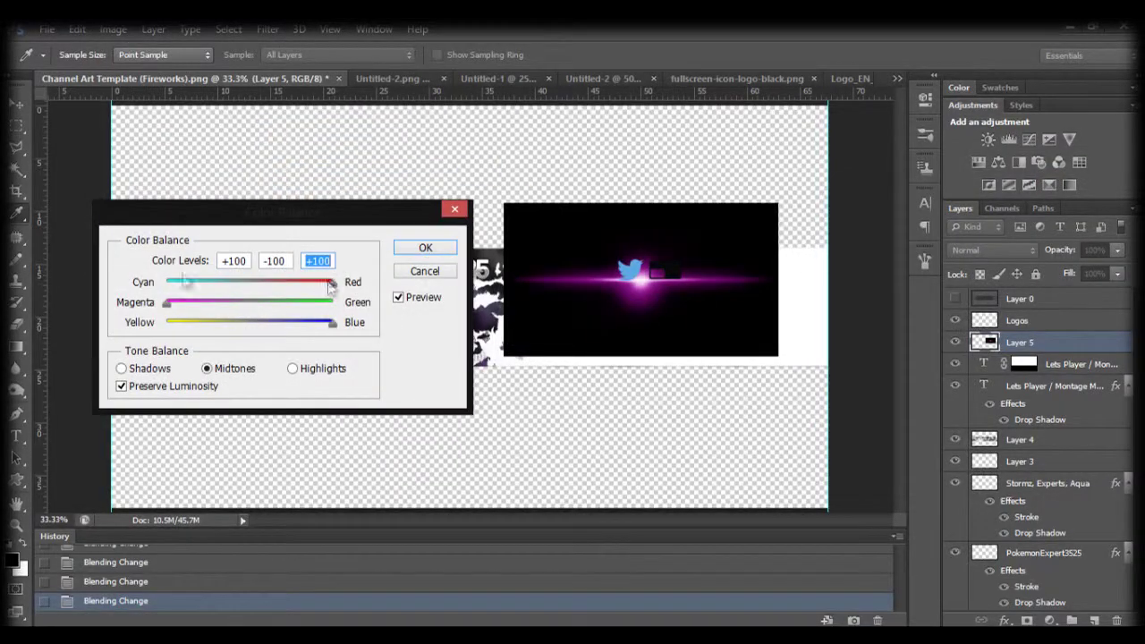
key(Escape)
key(shift+plus)
key(shift+plus)
key(shift+plus)
key(shift+plus)
key(shift+plus)
key(shift+plus)
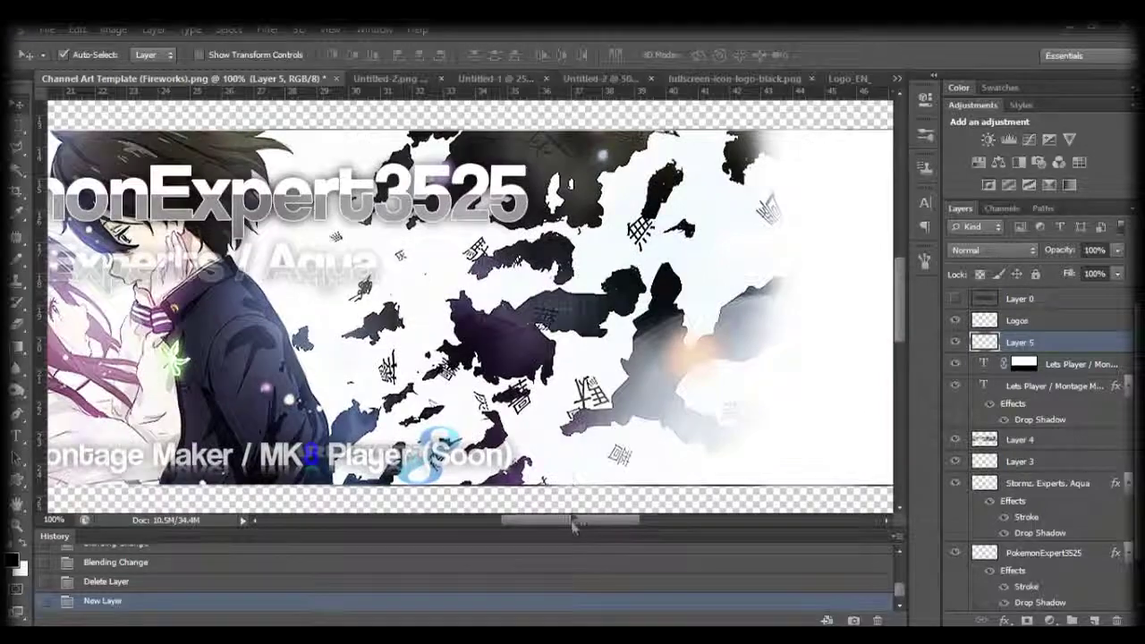
Step: Resize the line under the logos and erase its left part
drag(572, 526, 675, 526)
key(b)
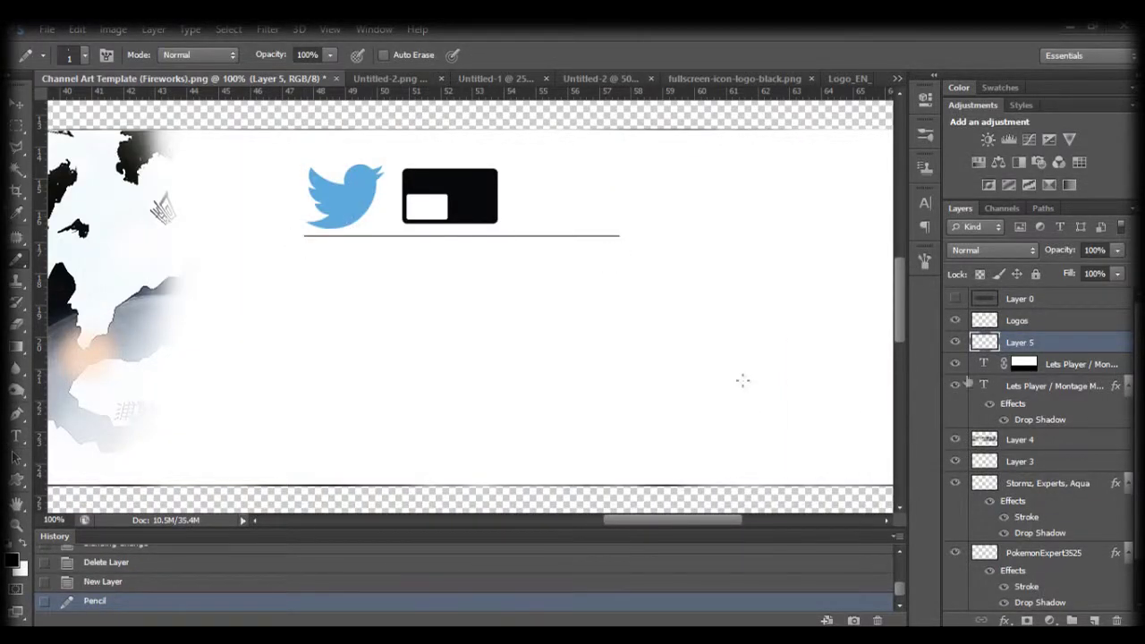
click(956, 298)
key(ctrl+t)
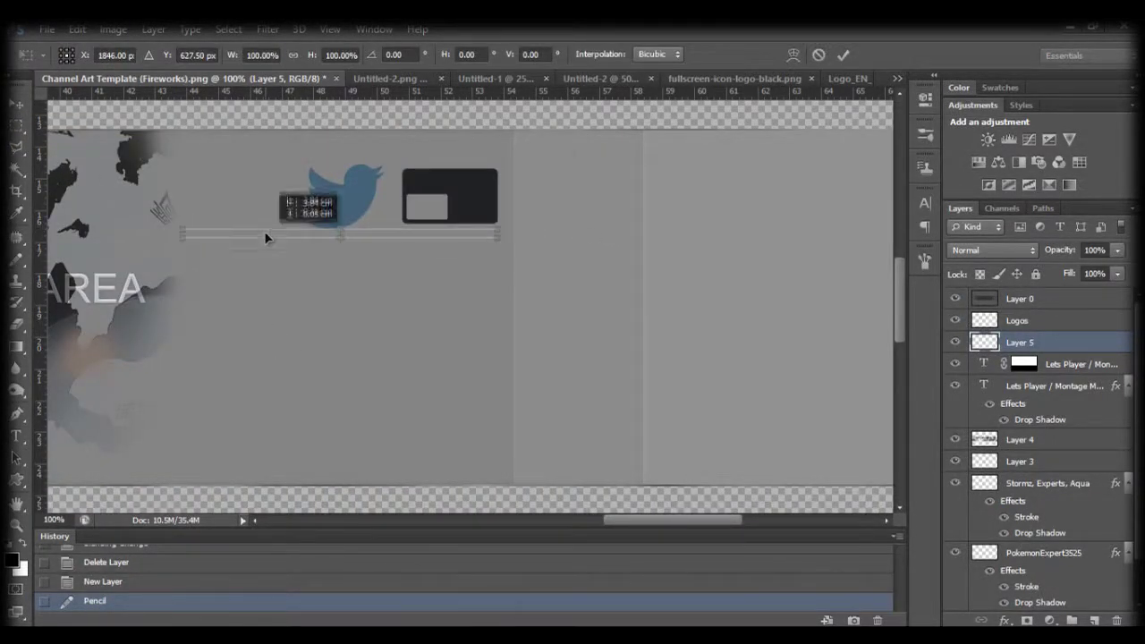
key(Return)
key(e)
drag(170, 234, 269, 235)
Step: Give the line a solid light blue Outer Glow
click(1004, 620)
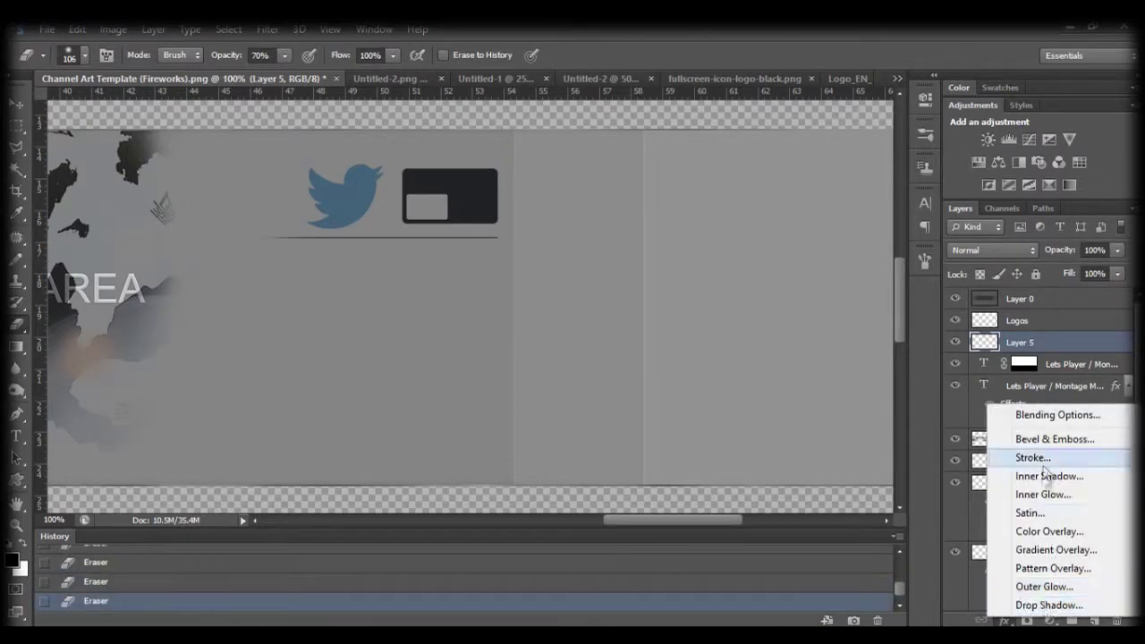
click(1044, 587)
click(774, 287)
click(1022, 261)
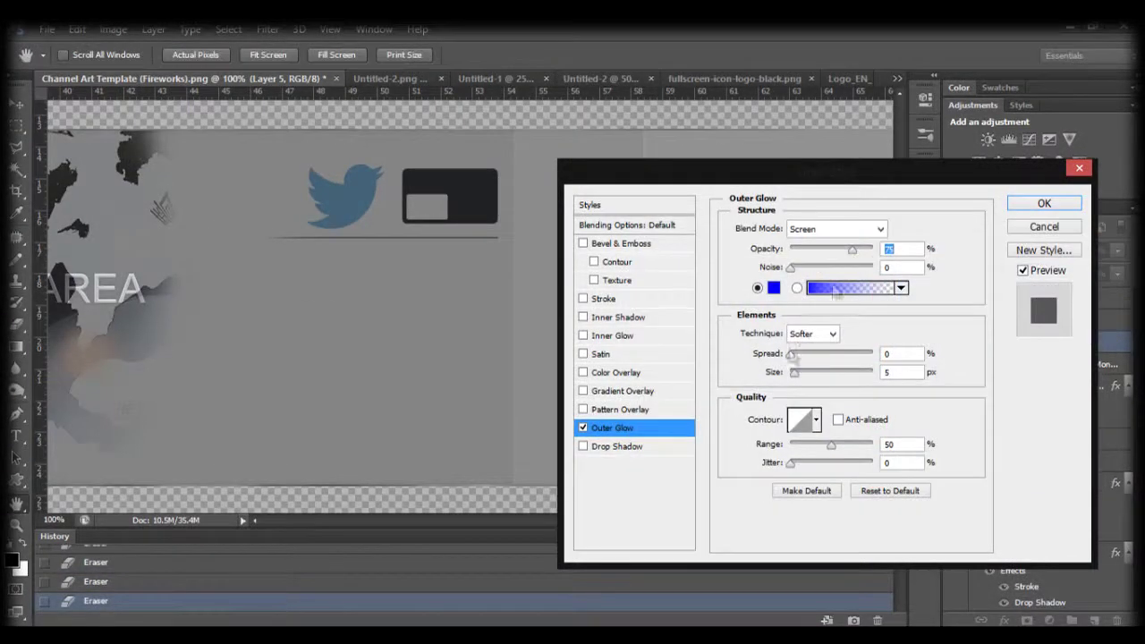
click(837, 230)
click(824, 29)
click(774, 287)
drag(877, 271, 877, 369)
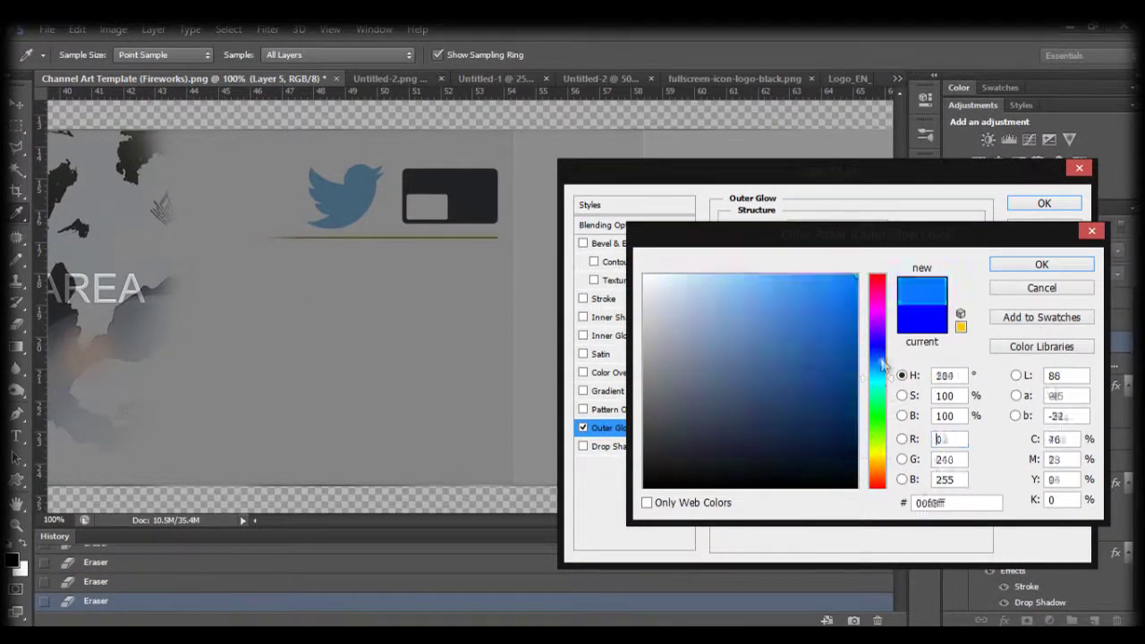
click(1033, 263)
click(1044, 203)
Step: Add StormzExperts text in Coolvetica under the Twitter logo, above the logos layer
key(t)
click(289, 297)
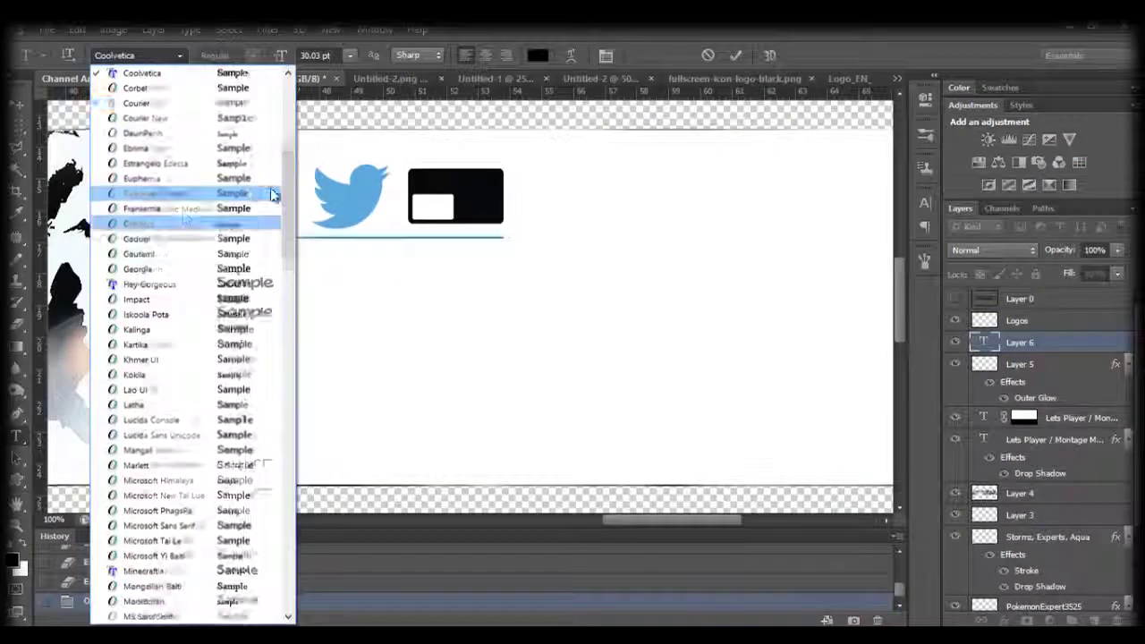
click(179, 56)
click(274, 191)
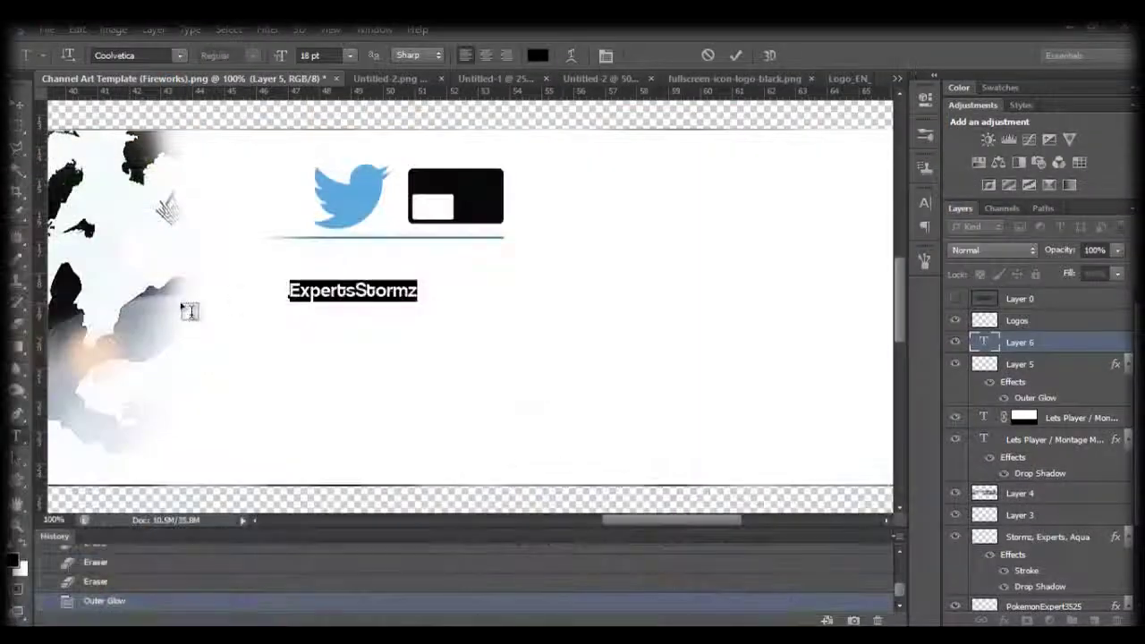
drag(266, 343, 301, 354)
drag(1020, 342, 1020, 313)
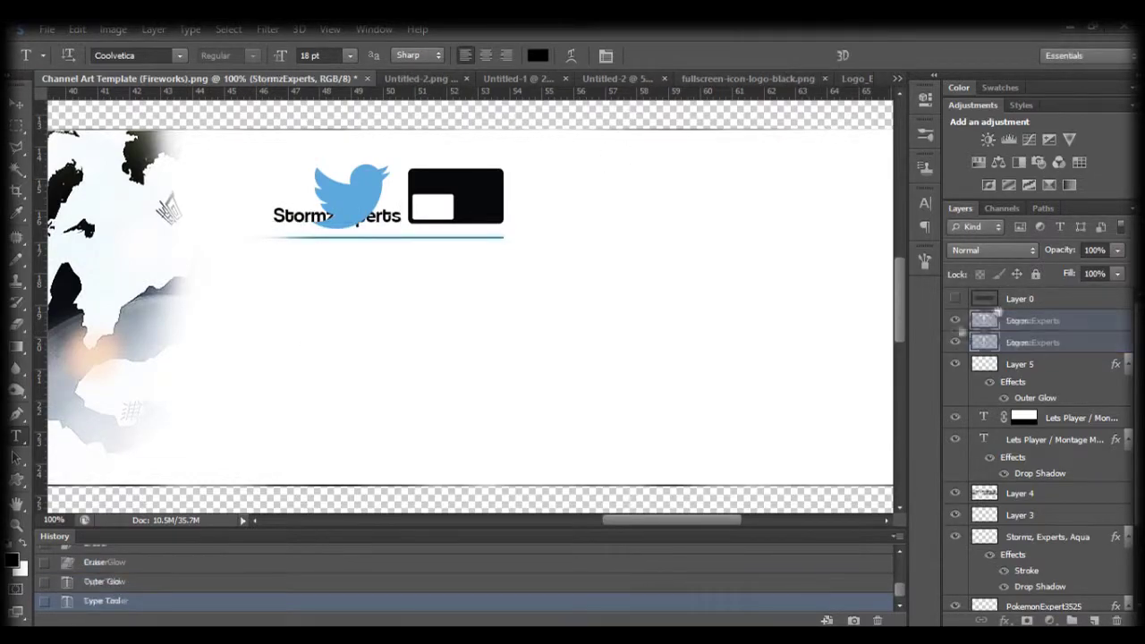
Step: Give the text a drop shadow and radial gradient overlay, shadow the logos, and duplicate Logos
click(1003, 620)
click(623, 391)
click(882, 267)
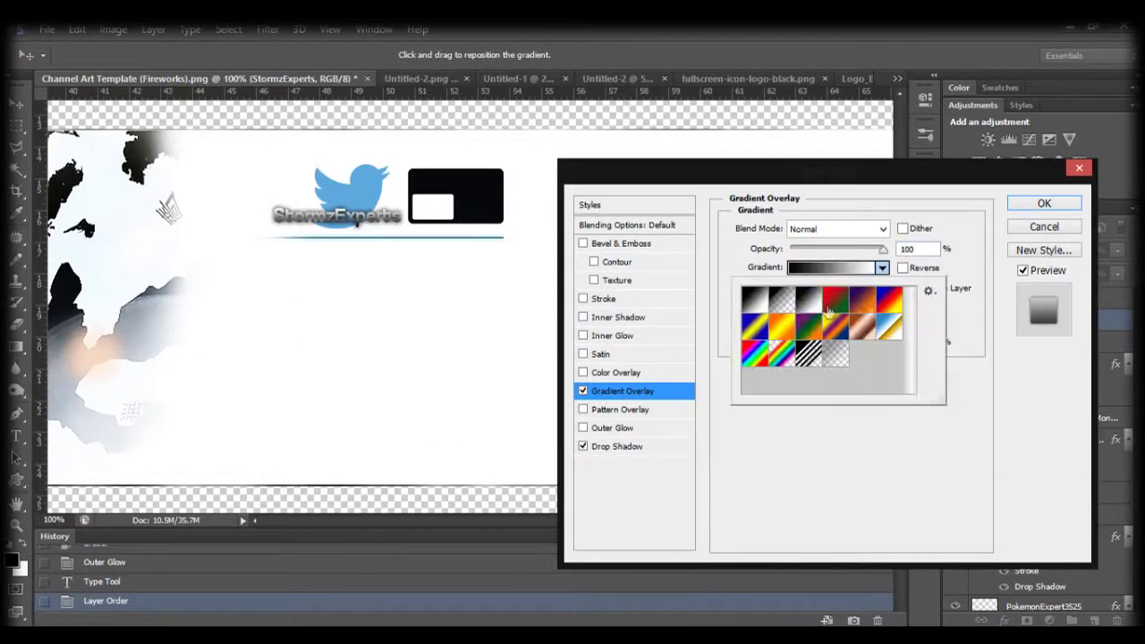
click(892, 285)
click(894, 301)
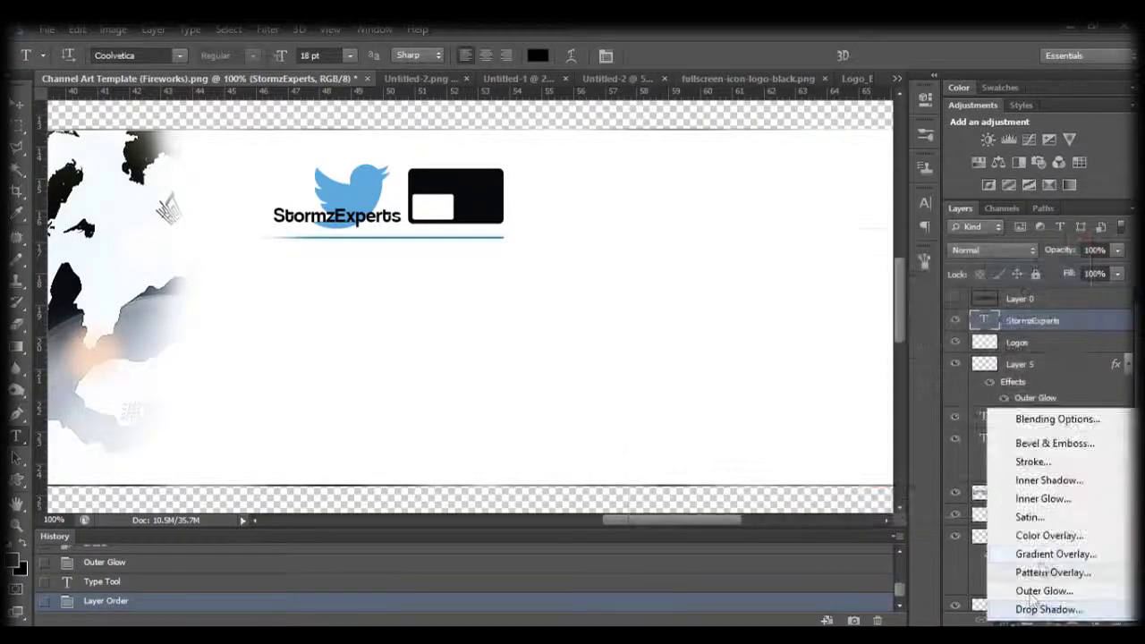
click(1029, 601)
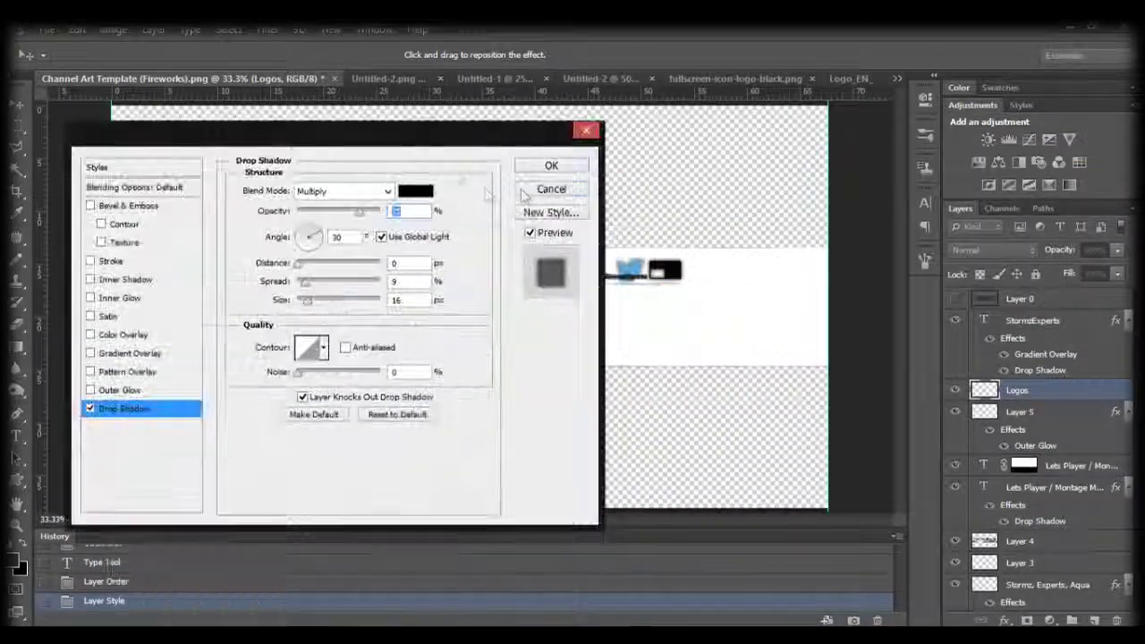
key(ctrl+plus)
key(ctrl+plus)
key(ctrl+plus)
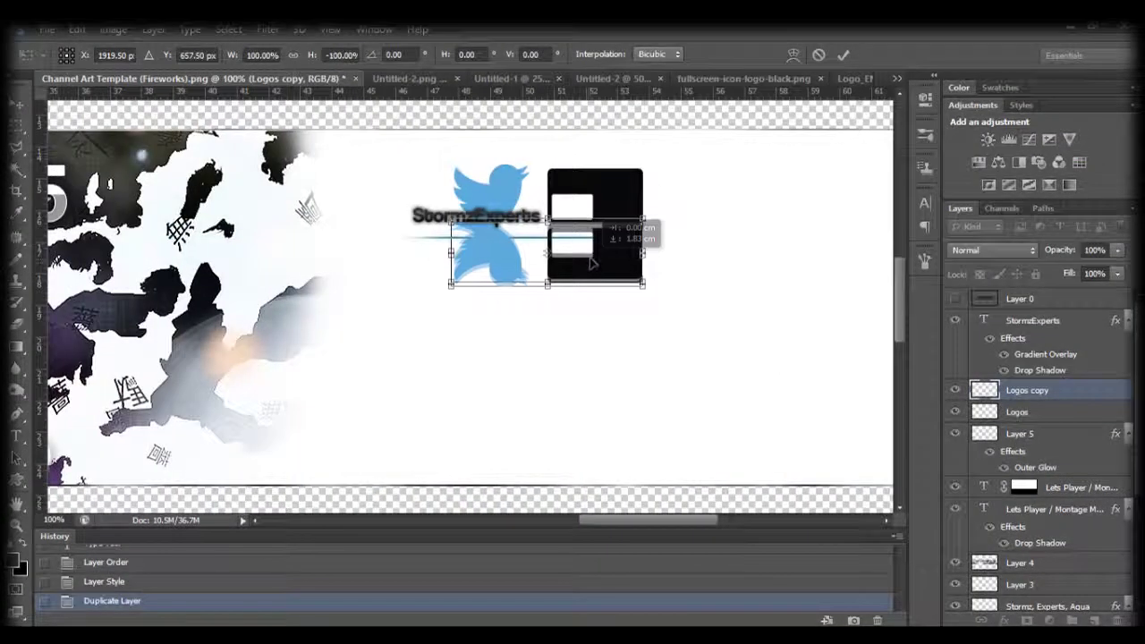
Step: Commit the flipped Logos copy, move it below the line, and nudge the top logos
key(Return)
key(ctrl+0)
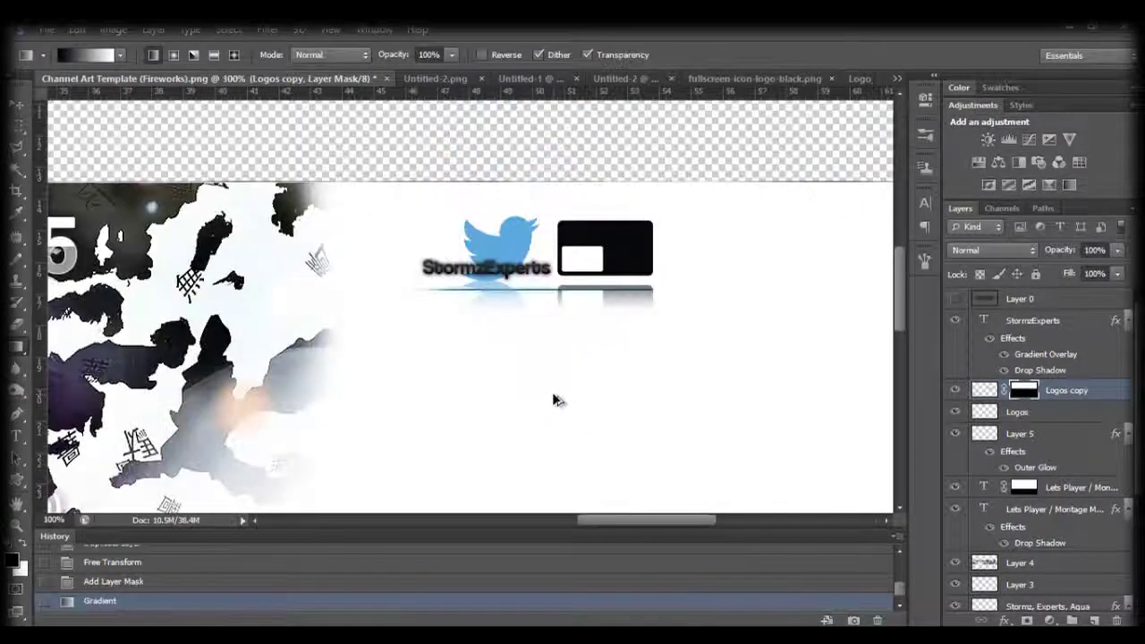
drag(559, 295, 593, 332)
key(ctrl+plus)
key(ctrl+plus)
key(ctrl+plus)
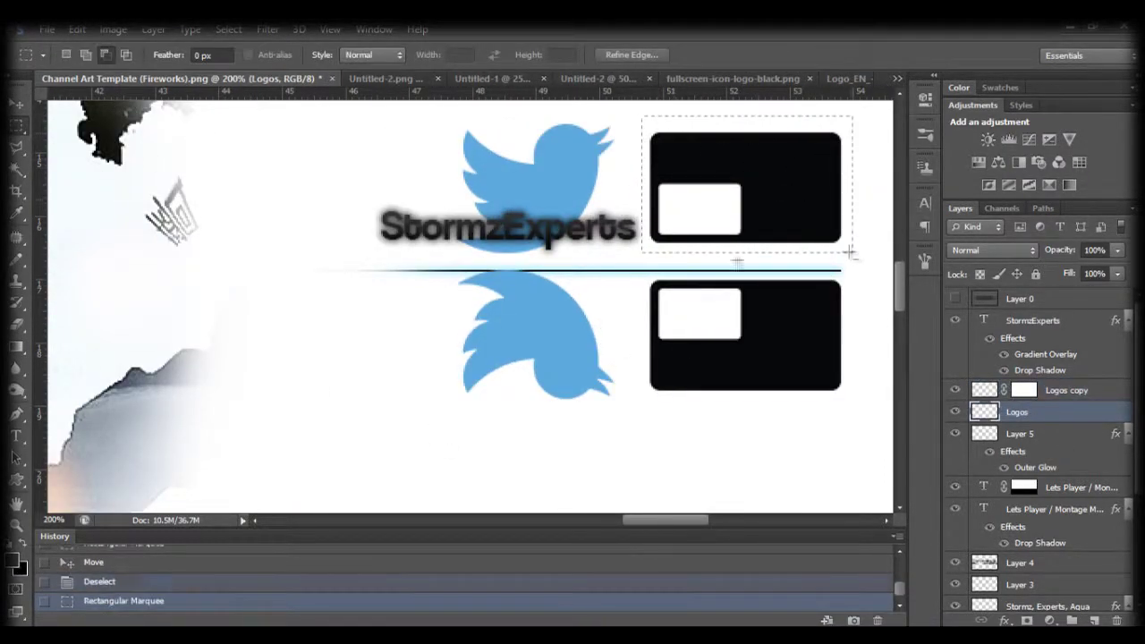
key(v)
drag(763, 210, 751, 221)
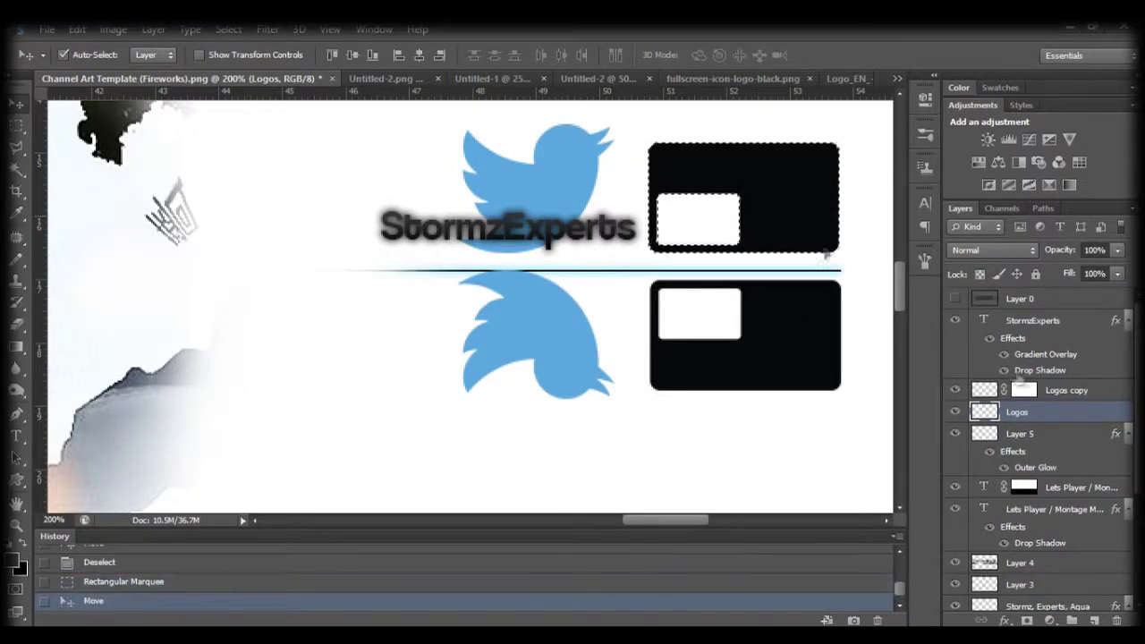
Step: Redo the flipped copy below the line with a gradient-mask fade, and set tagline opacity to 84%
click(1054, 395)
key(Delete)
key(Return)
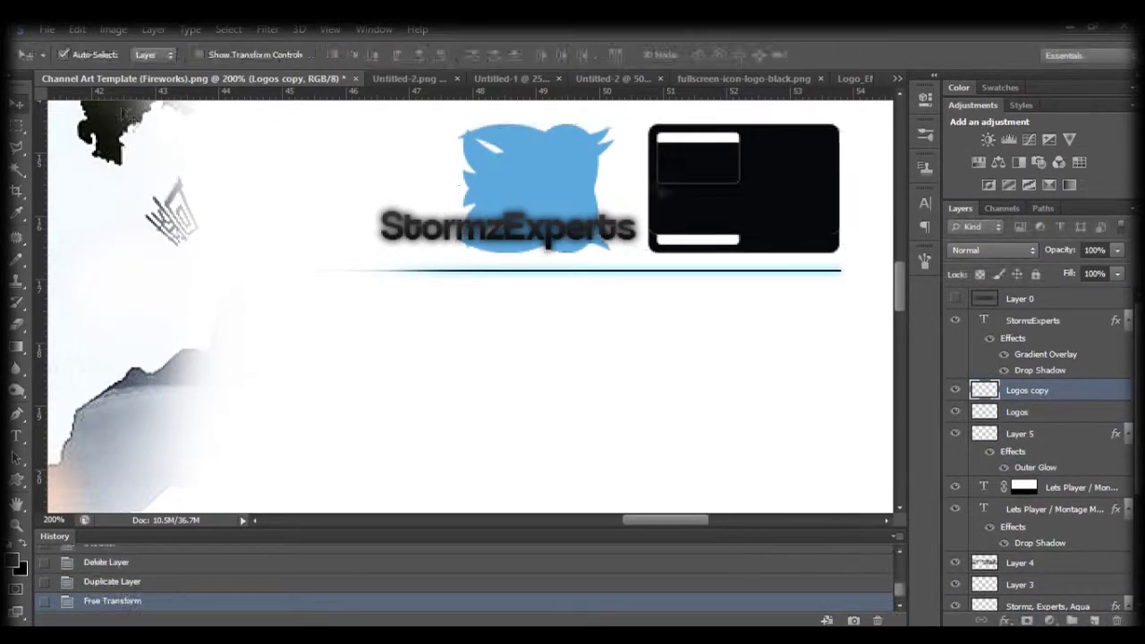
mouse_move(734, 222)
mouse_down()
mouse_move(734, 369)
mouse_move(779, 278)
mouse_up()
key(g)
key(ctrl+minus)
key(ctrl+minus)
key(ctrl+minus)
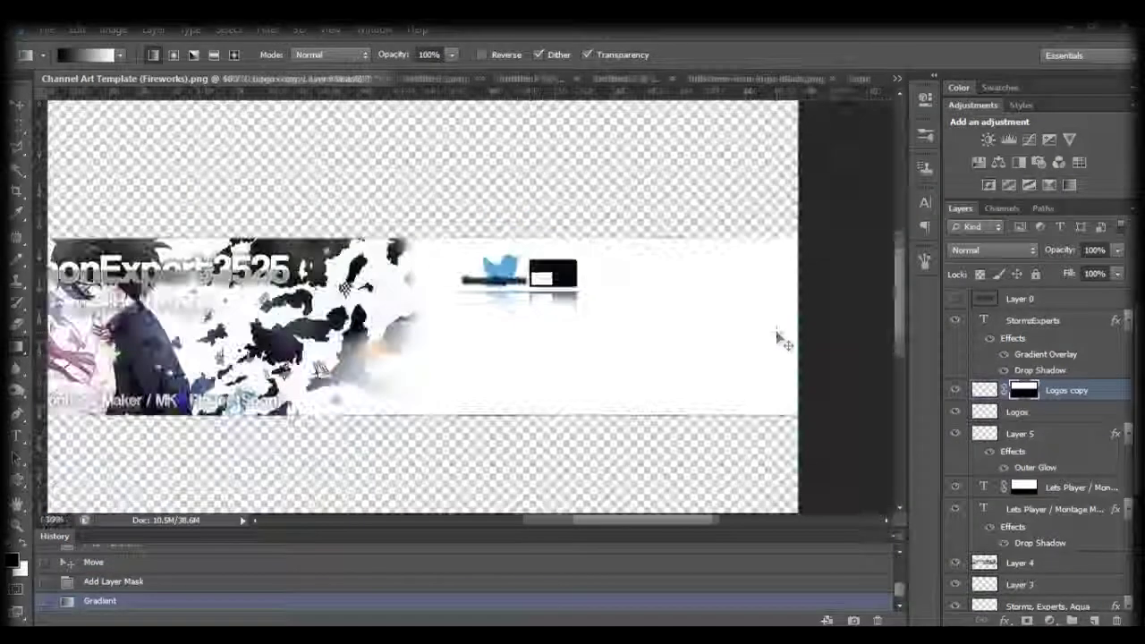
drag(1116, 271, 1129, 280)
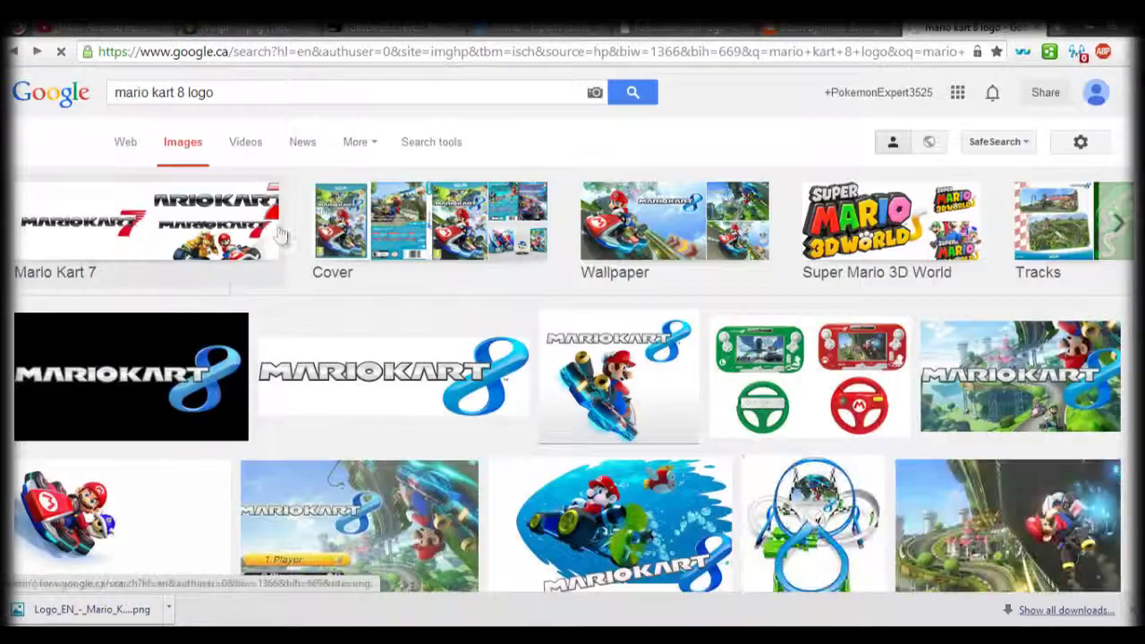
Step: Search the web for a texture image and copy it at full size
text(texture)
key(Return)
click(130, 368)
click(358, 307)
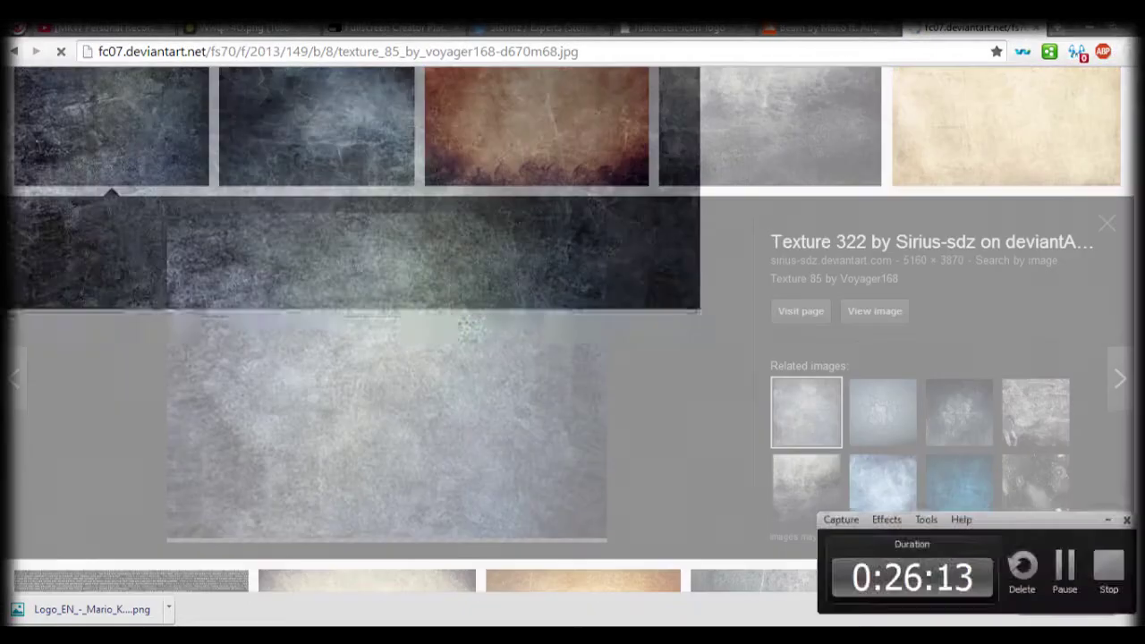
right_click(457, 226)
click(486, 281)
Step: Paste the texture into the banner and scale it to fit
key(alt+Tab)
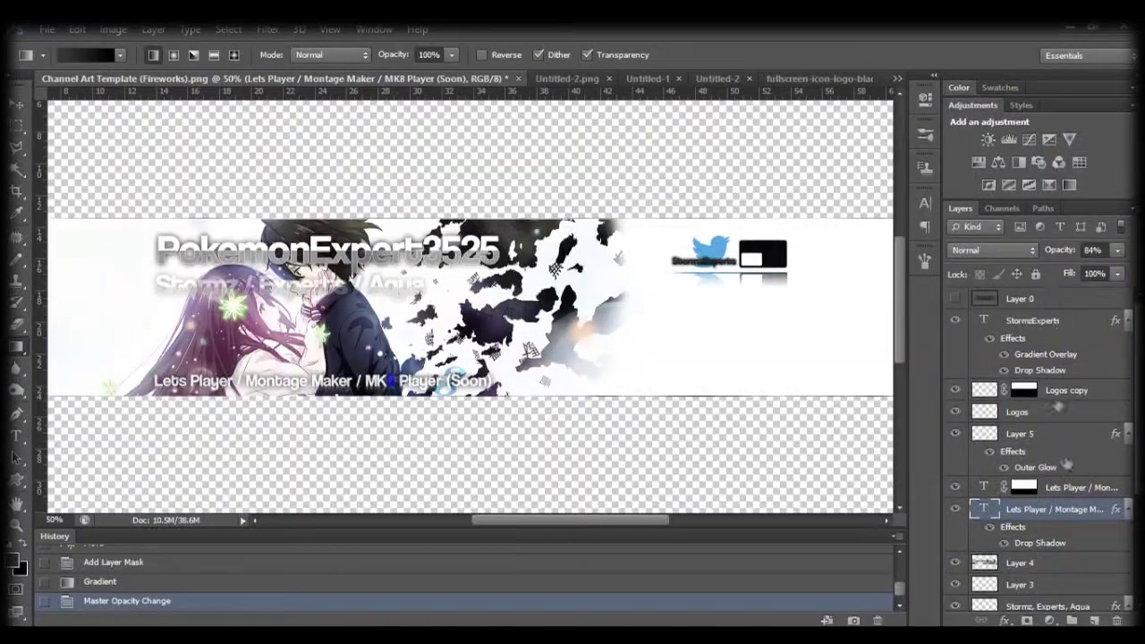
key(ctrl+v)
key(ctrl+t)
drag(742, 501, 508, 385)
key(ctrl+plus)
key(ctrl+plus)
key(ctrl+plus)
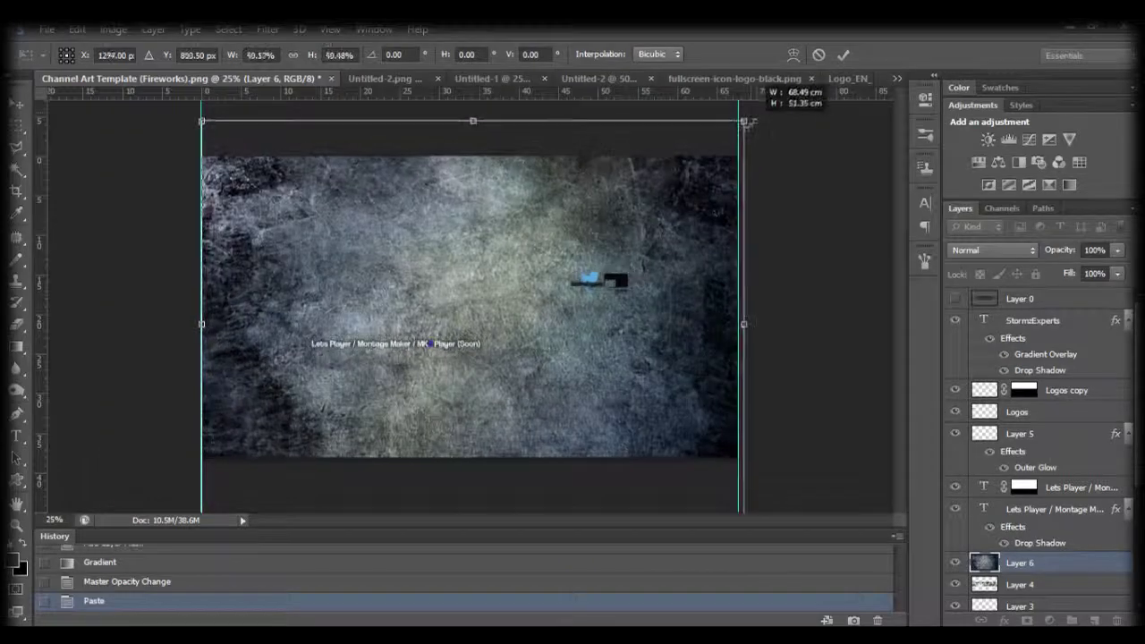
Step: Commit the grunge texture and blend it in Hard Light at 44% opacity
key(Return)
click(993, 250)
scroll(1019, 256, down, 3)
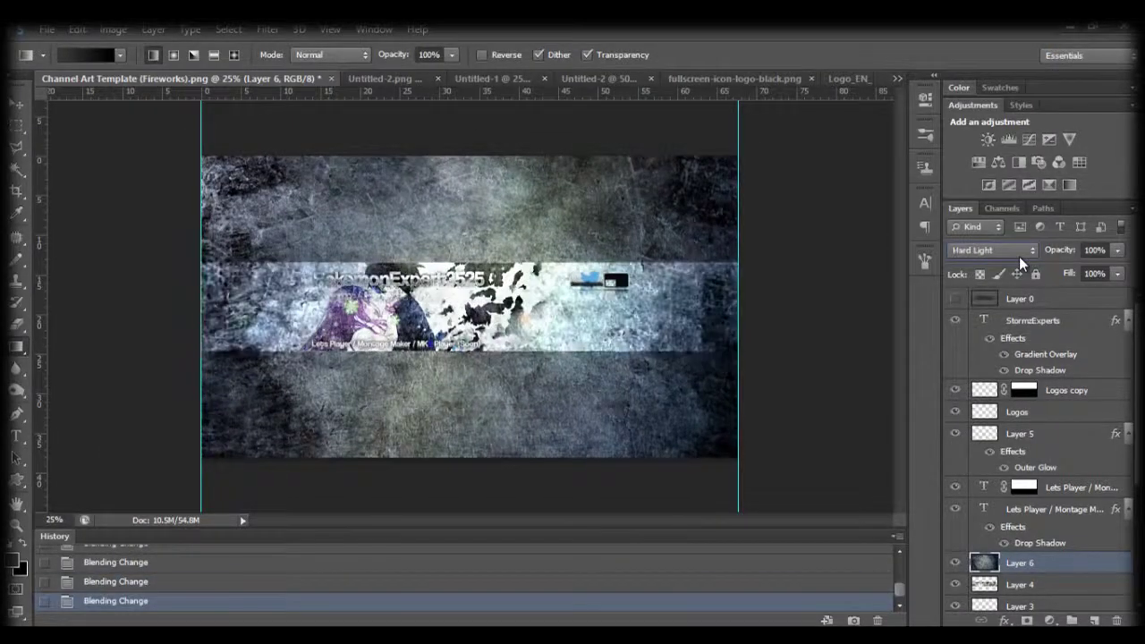
key(ctrl+plus)
key(ctrl+plus)
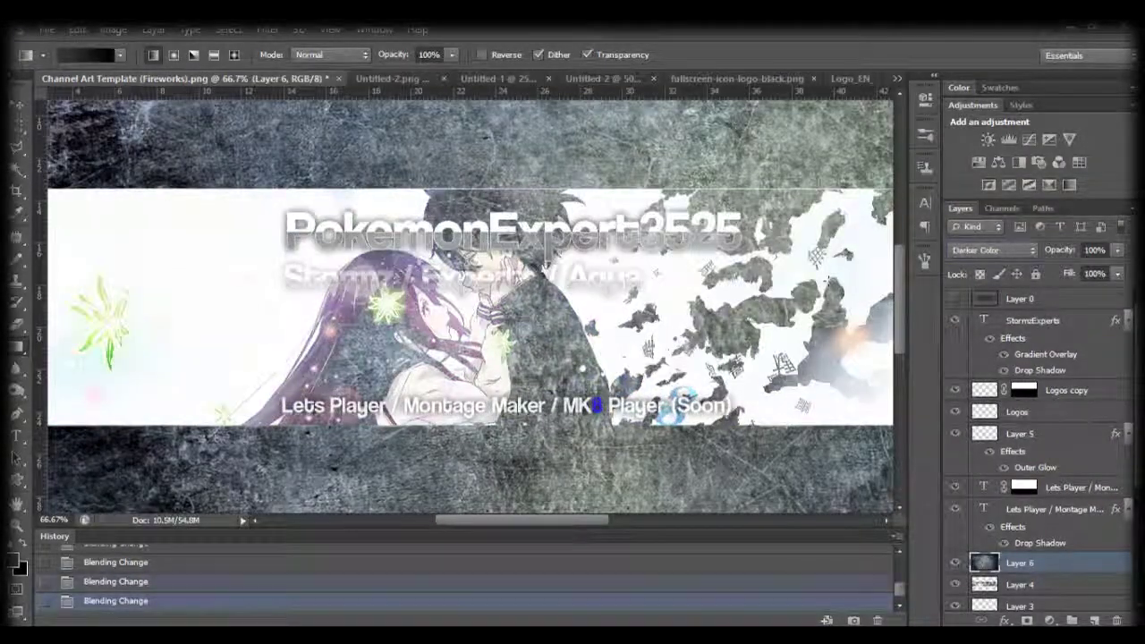
scroll(993, 250, down, 7)
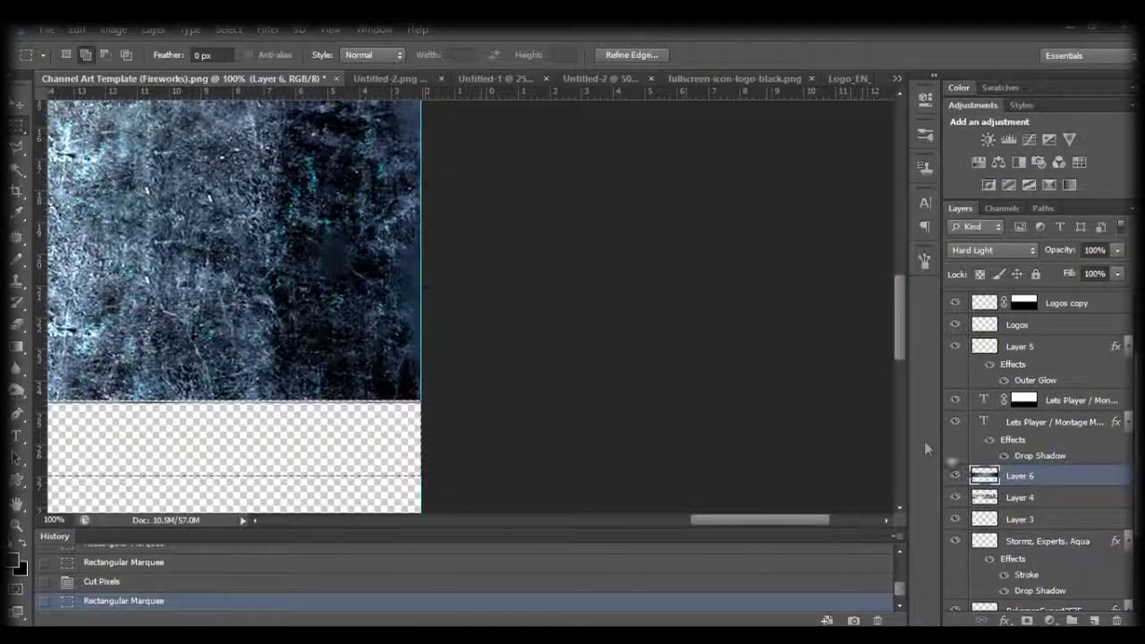
drag(900, 295, 903, 269)
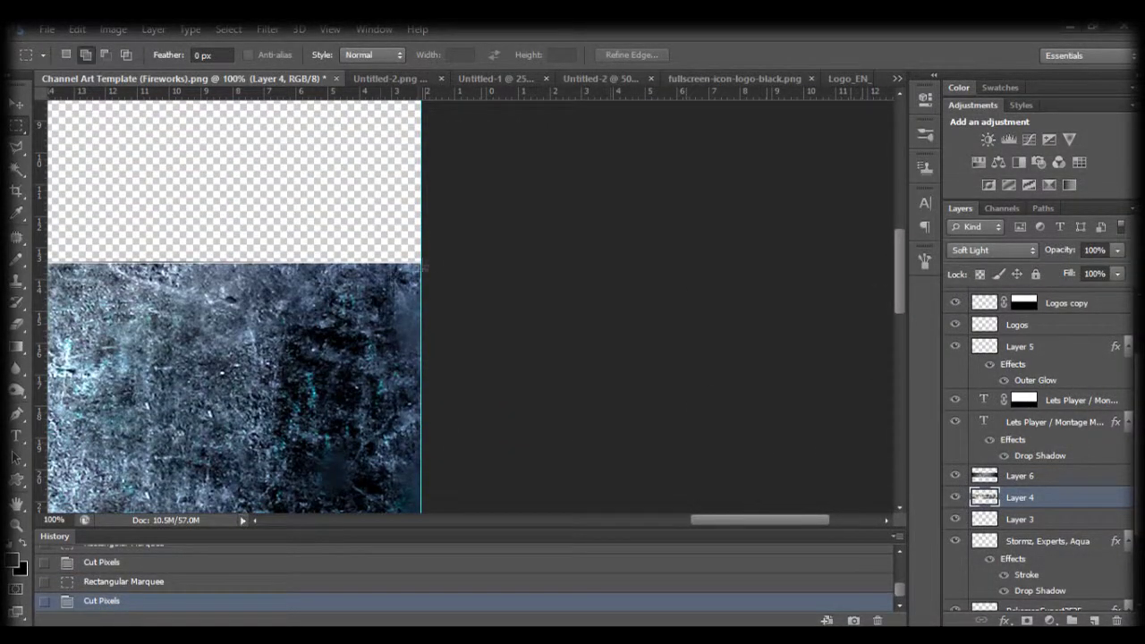
Step: View the whole banner, zoom into the artwork, and select Layer 2
key(ctrl+0)
key(ctrl+plus)
key(ctrl+plus)
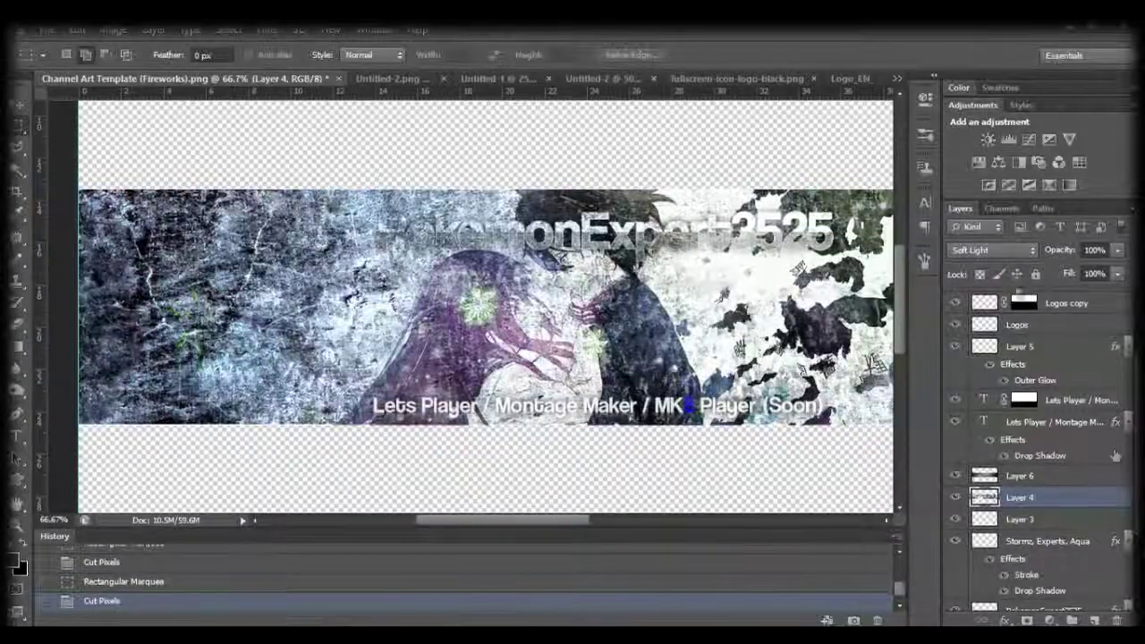
key(ctrl+plus)
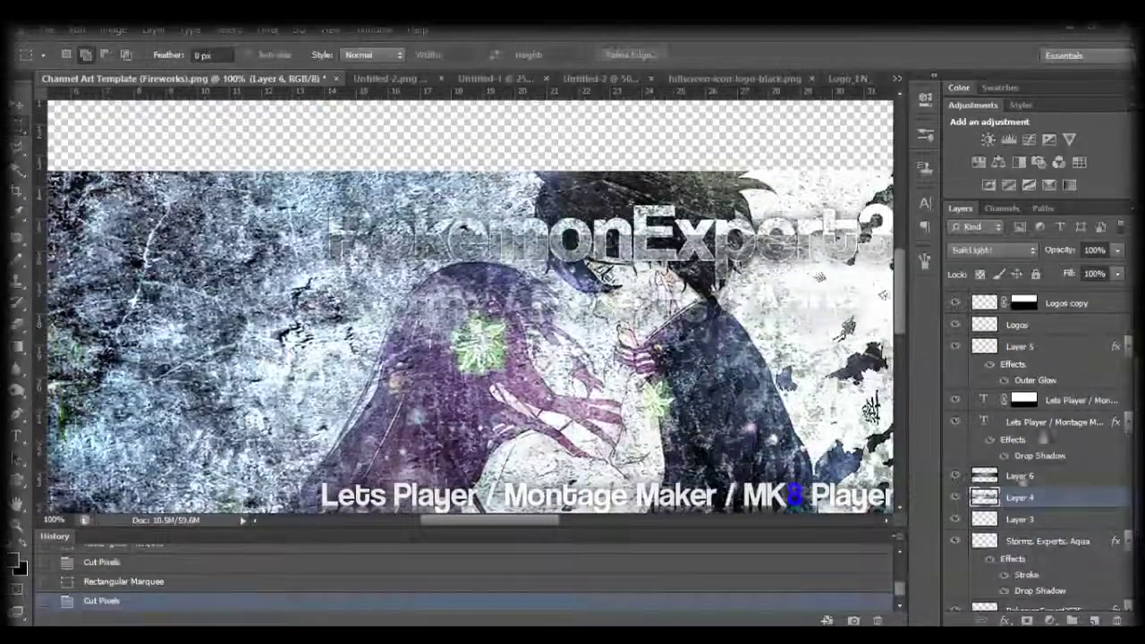
scroll(1038, 447, down, 3)
click(1020, 600)
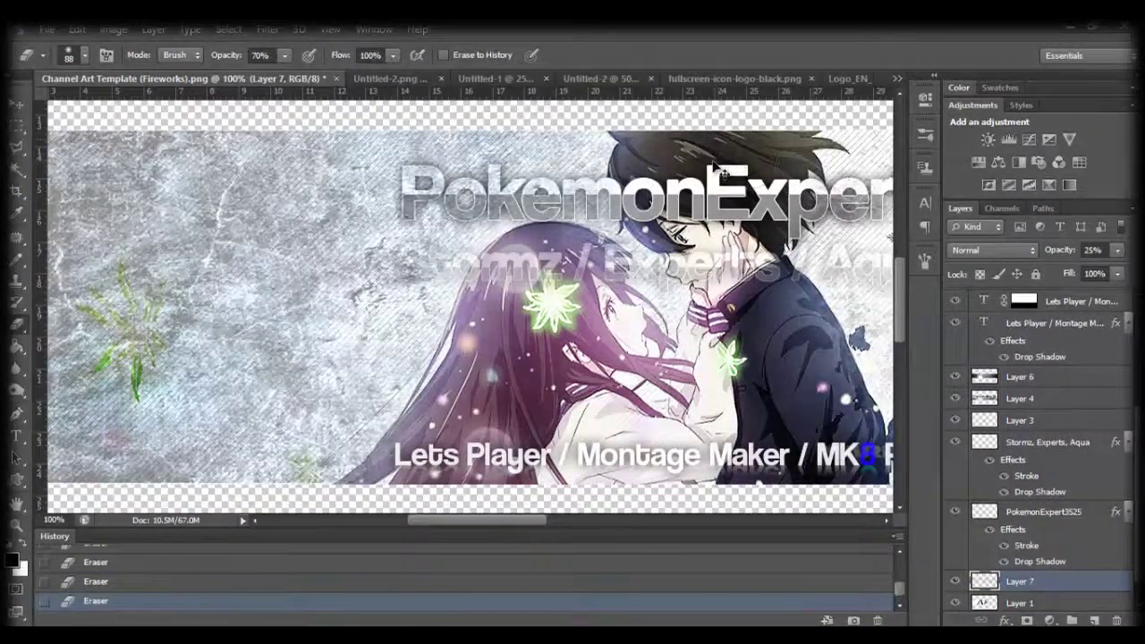
Step: Paste the mosaic texture onto a new layer, resize it, and blend it in Soft Light
key(ctrl+minus)
key(ctrl+minus)
key(ctrl+minus)
key(ctrl+plus)
key(ctrl+plus)
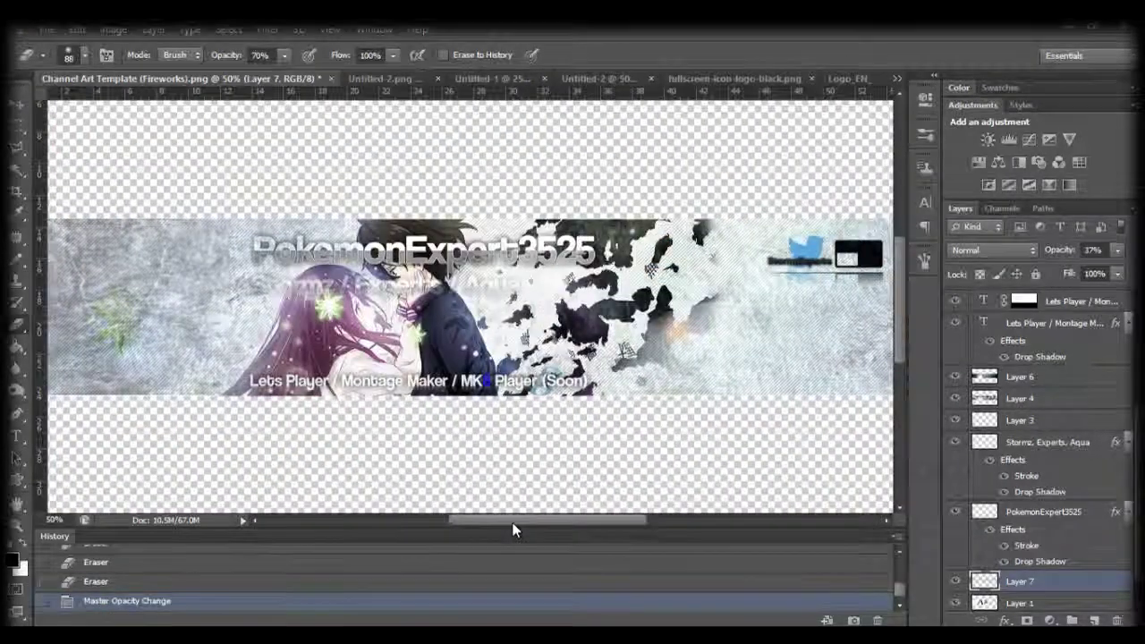
drag(519, 520, 469, 588)
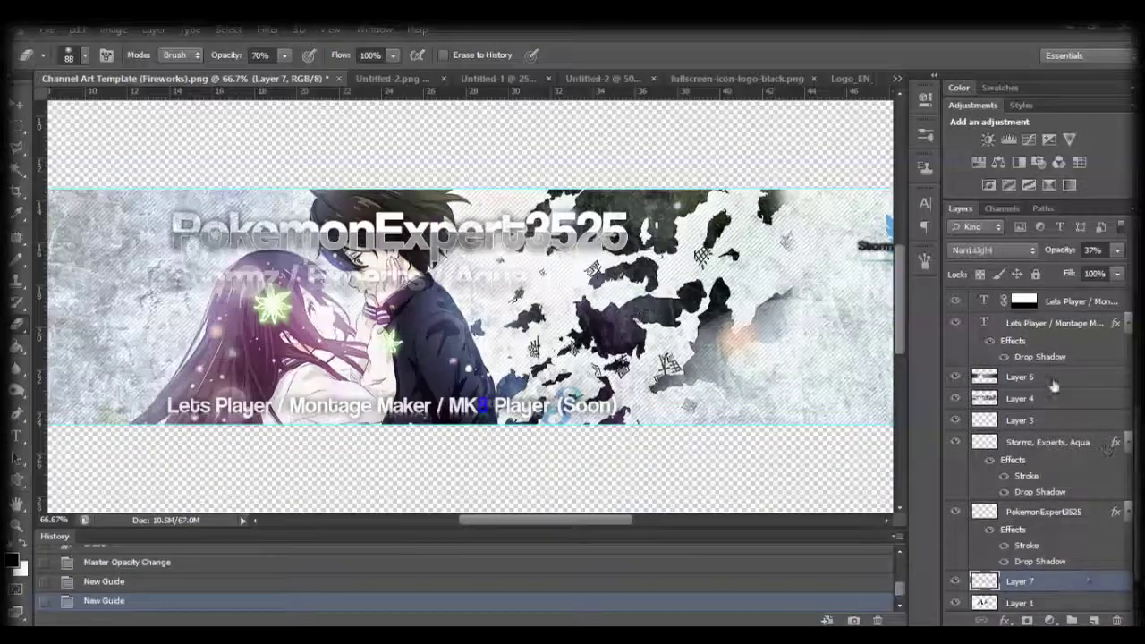
key(ctrl+v)
key(ctrl+t)
key(ctrl+minus)
key(ctrl+minus)
key(ctrl+minus)
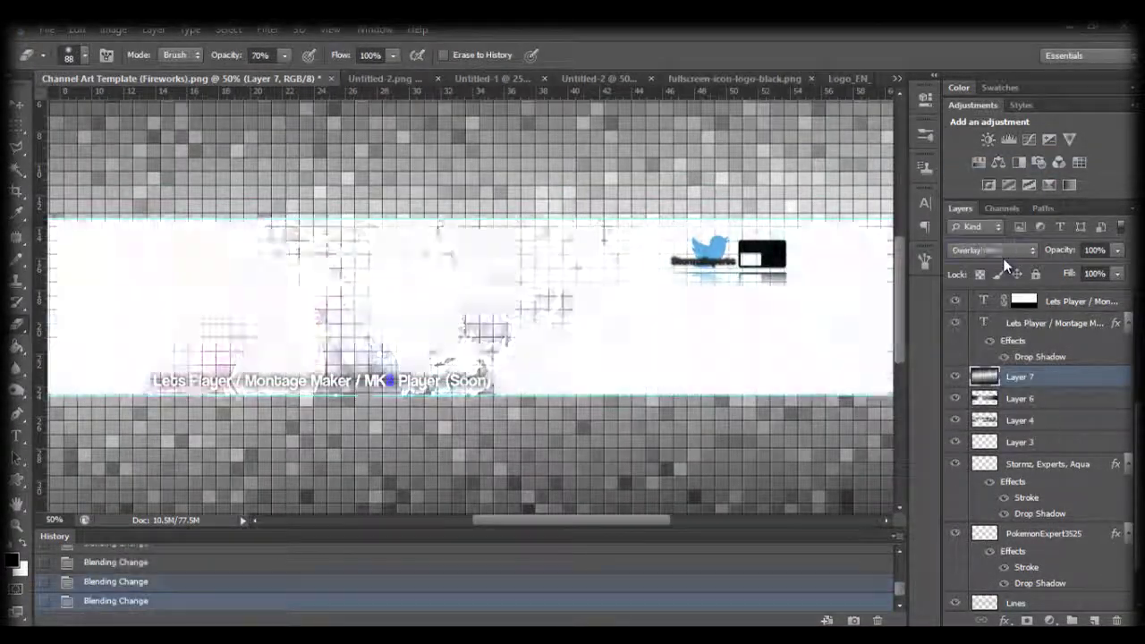
key(Down)
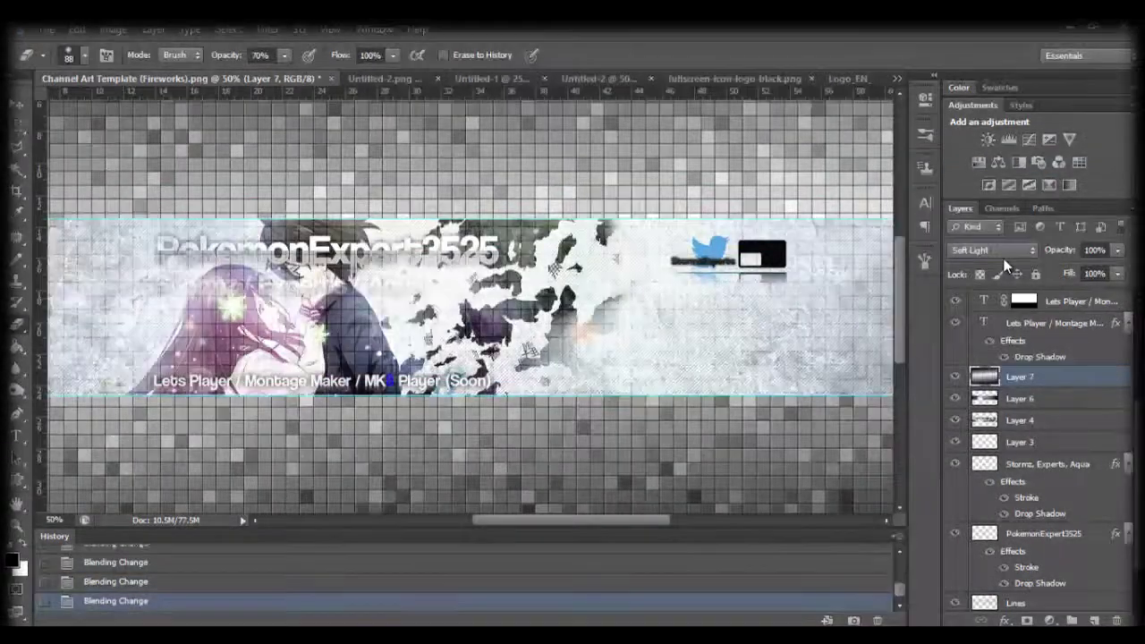
scroll(1006, 591, down, 2)
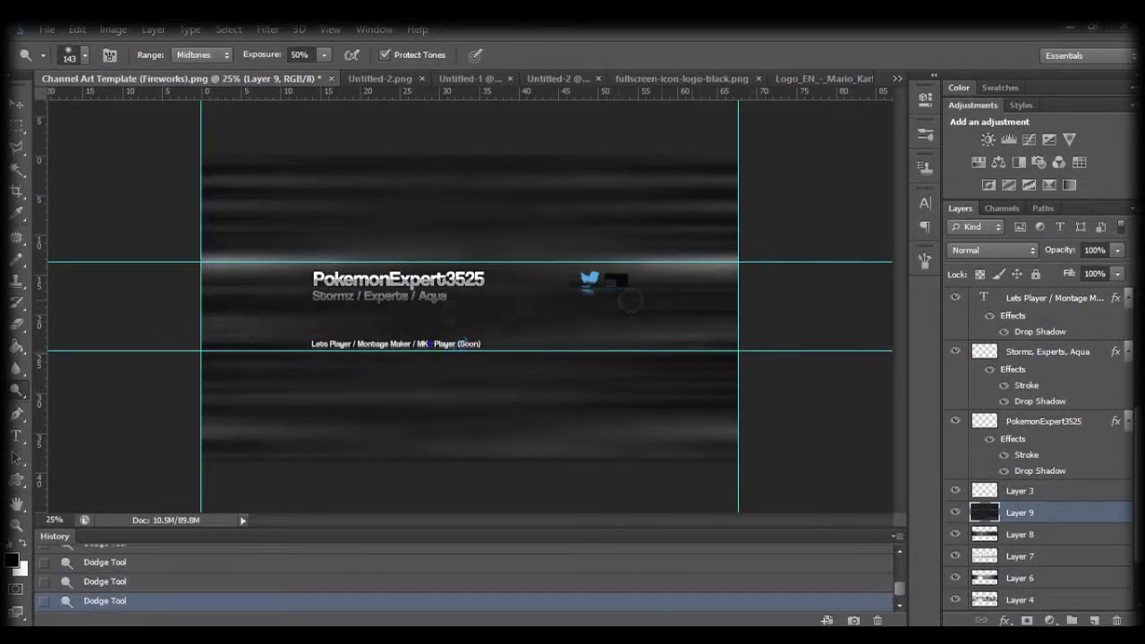
Step: Burn the streak texture's shadows and set the streak layer to Hard Light
click(86, 403)
drag(518, 319, 725, 308)
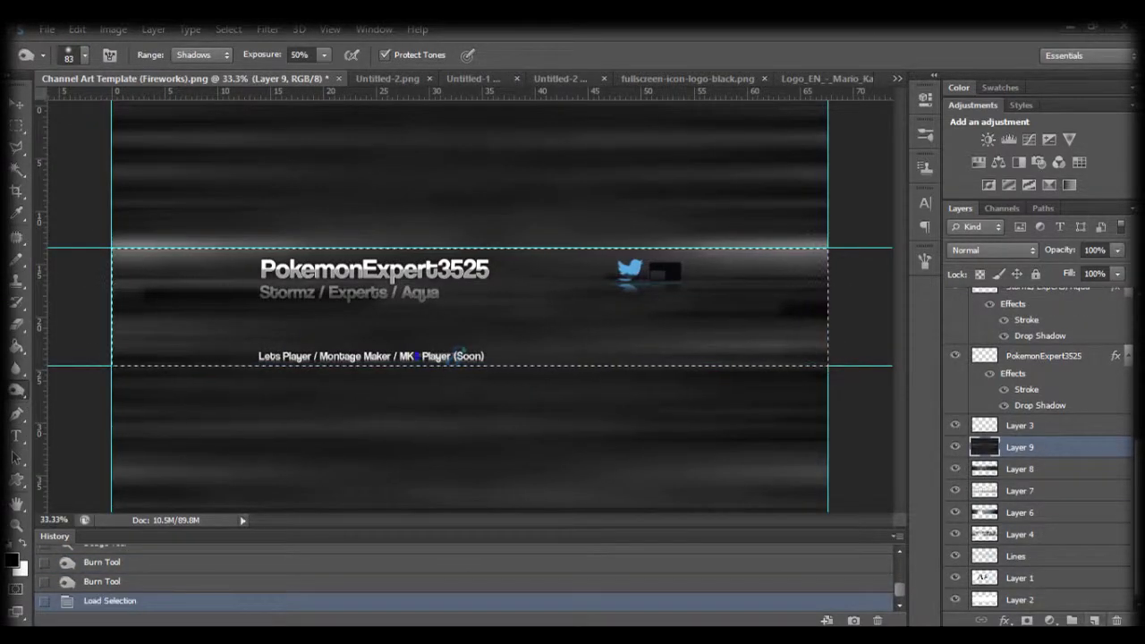
key(shift+plus)
key(ctrl+plus)
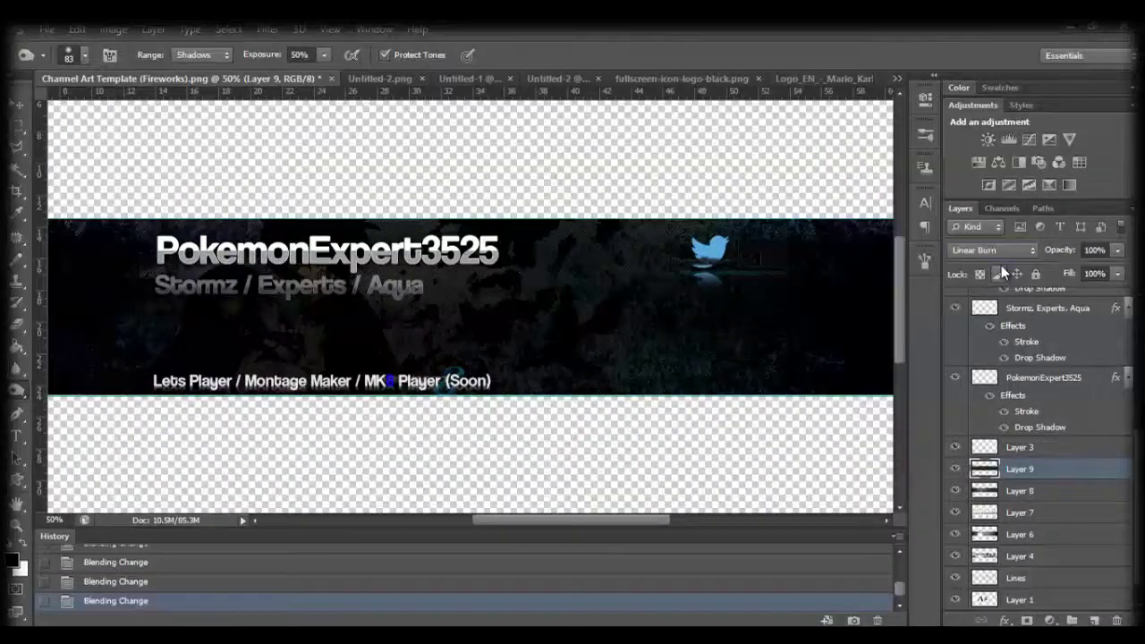
key(shift+minus)
key(shift+minus)
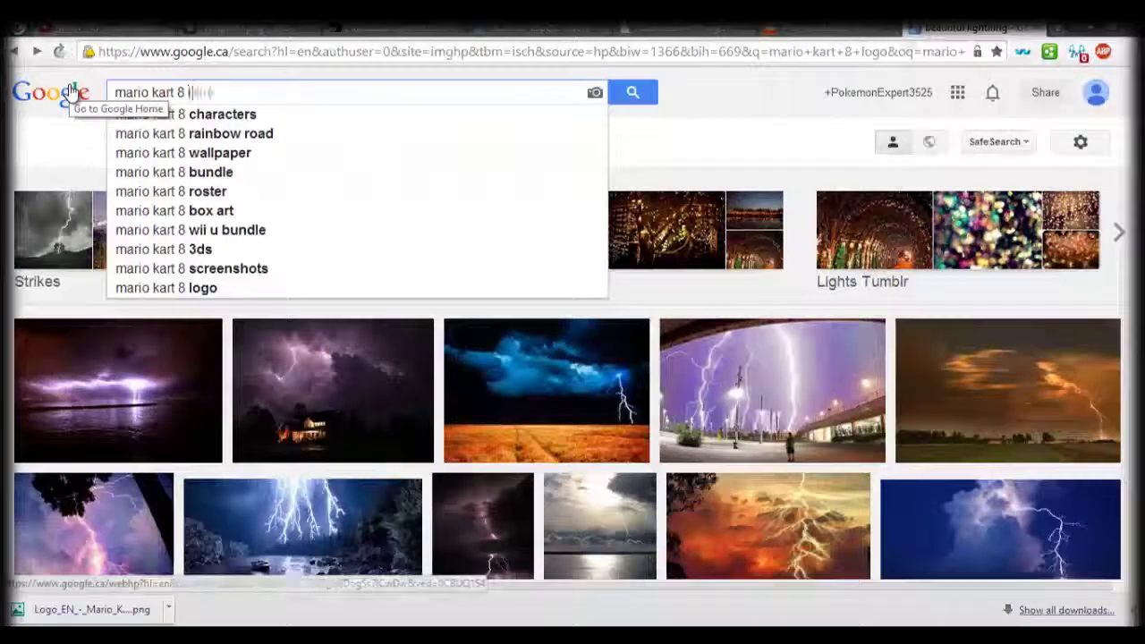
Step: Search images for Mario Kart 64 Rainbow Road and open the full-size result
click(294, 132)
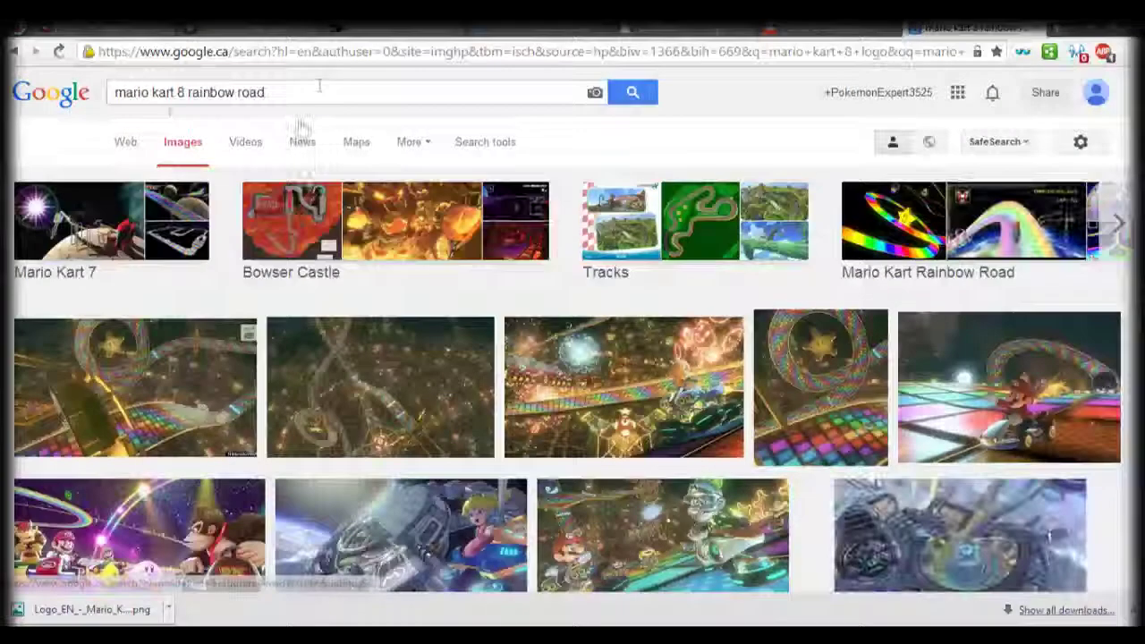
click(277, 90)
text(64)
click(141, 240)
click(874, 324)
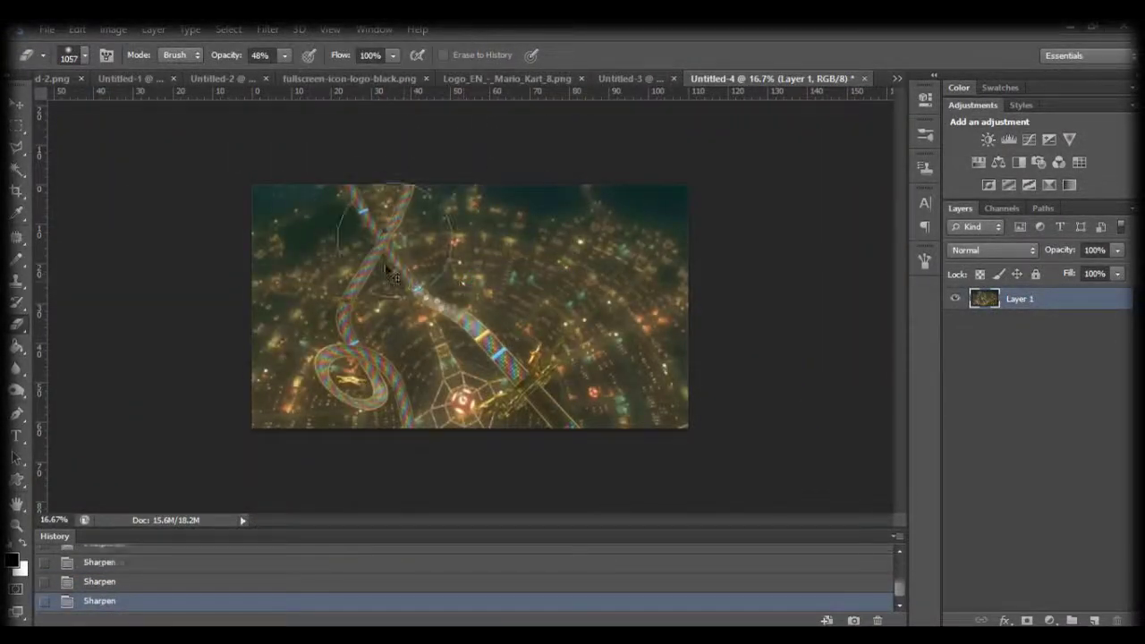
Step: Undo the extra sharpening, paste Rainbow Road into the banner, and give Layer 2 a drop shadow
key(ctrl+z)
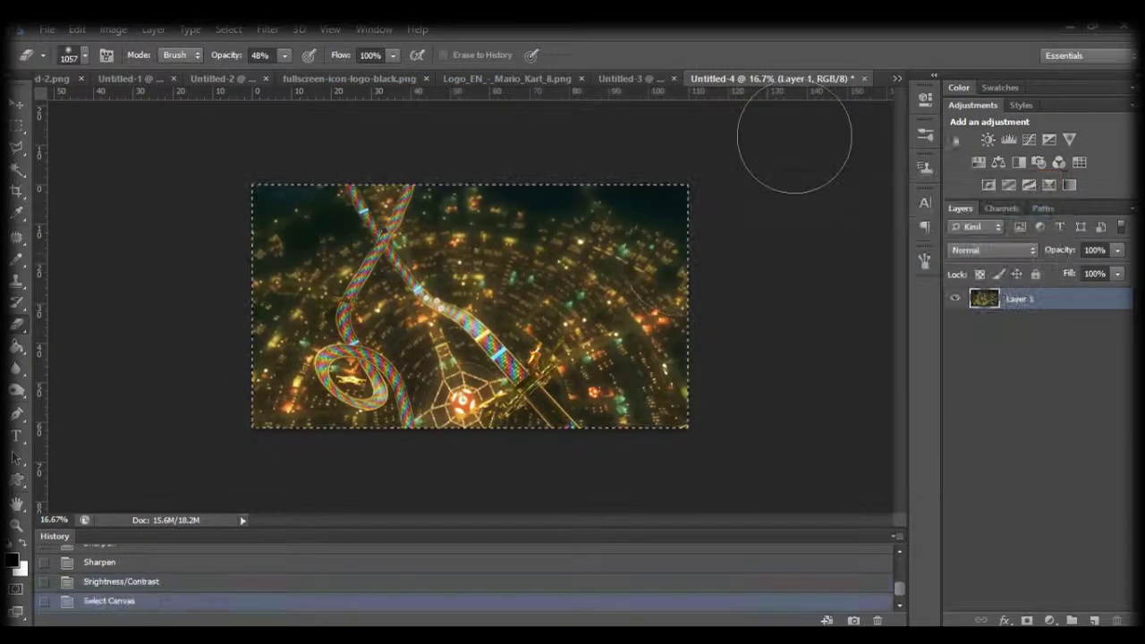
key(ctrl+v)
key(ctrl+minus)
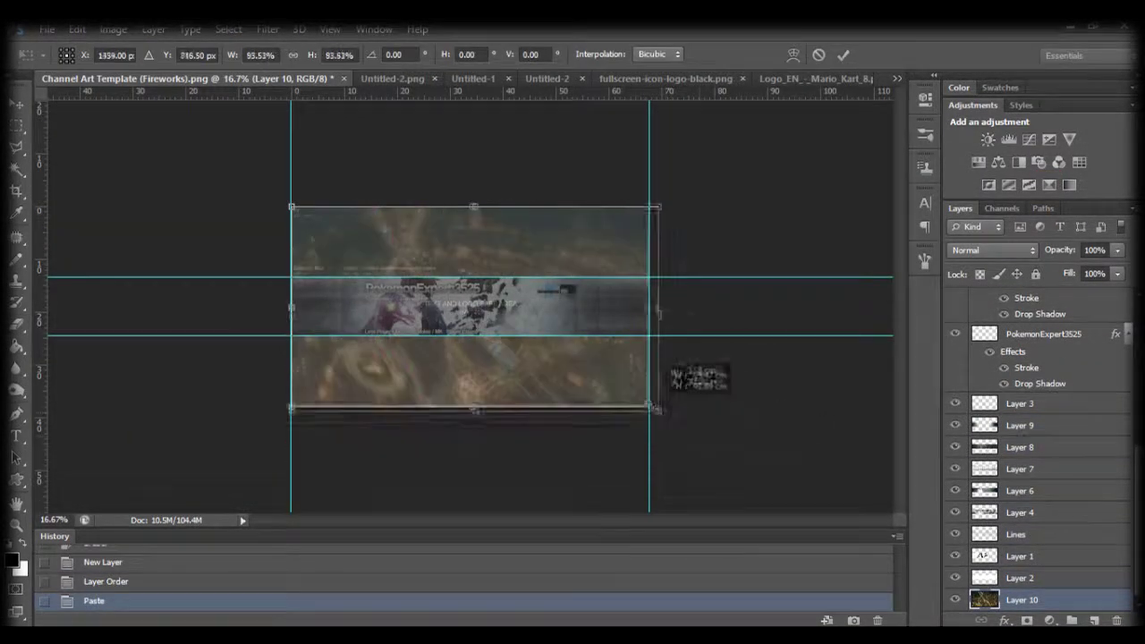
double_click(1017, 582)
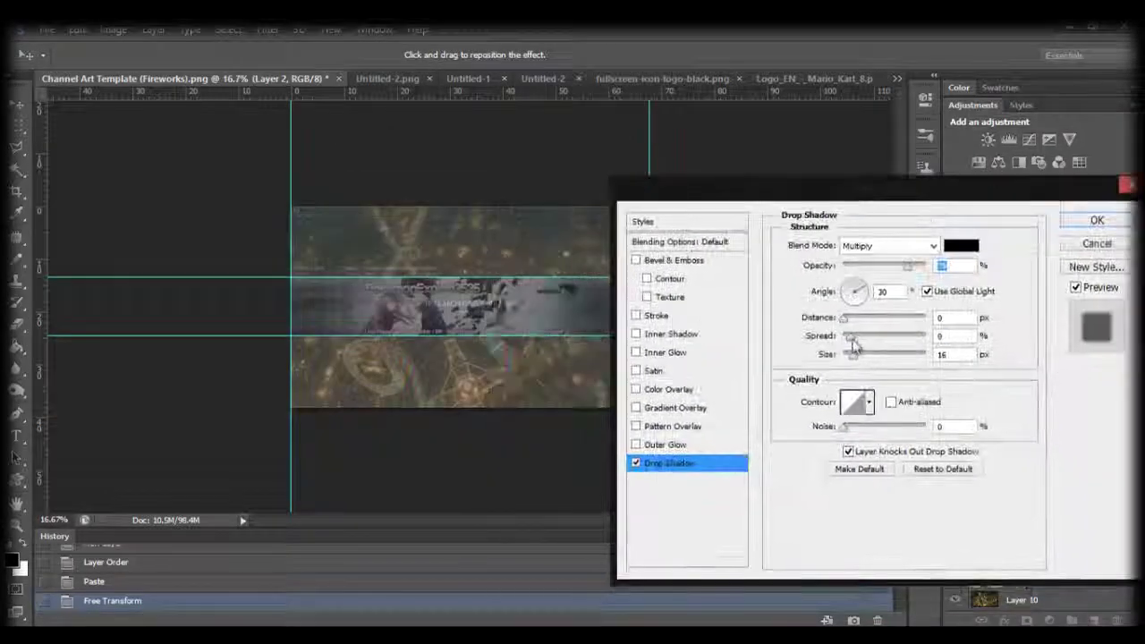
click(1097, 221)
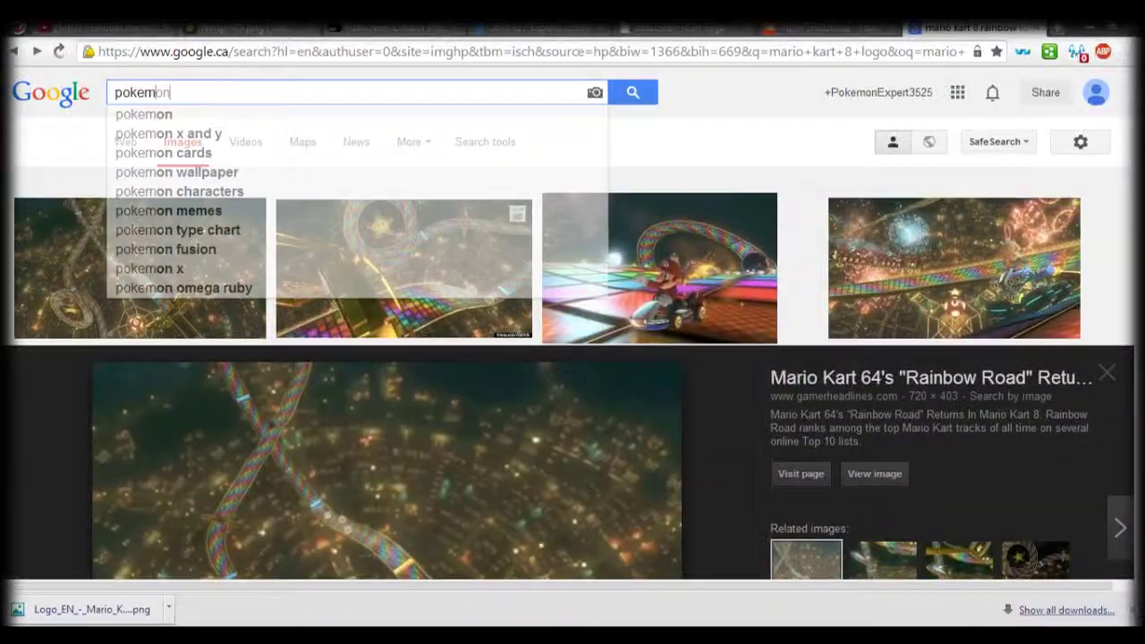
key(Return)
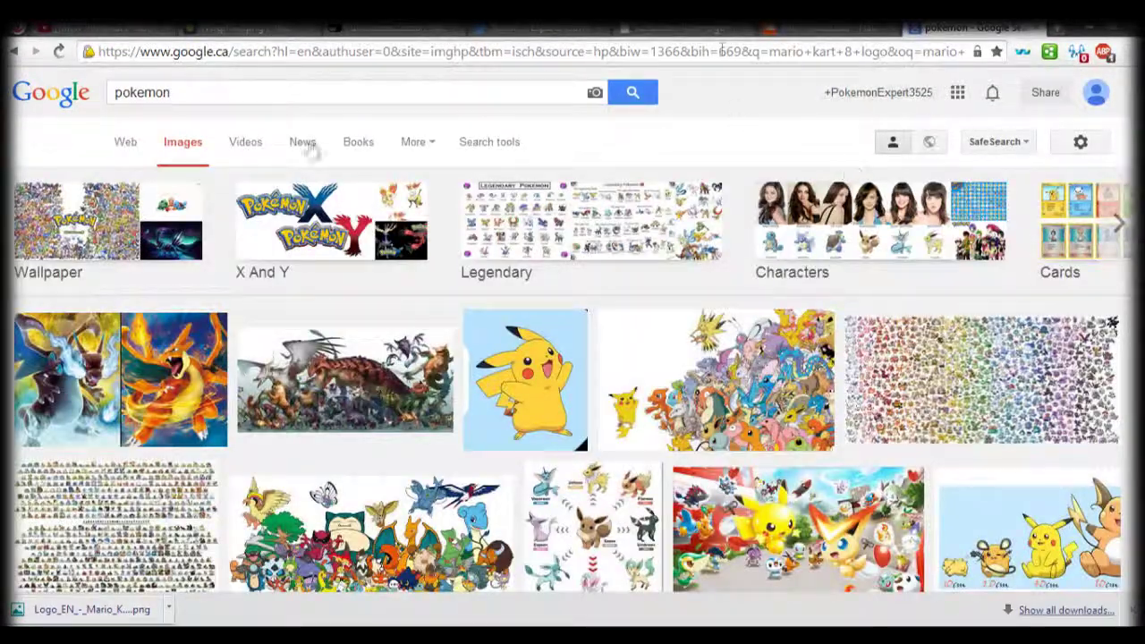
Step: Search images for pokemon x and y, then pokemon fire red map scenery
click(299, 92)
text(x and y)
key(Return)
scroll(669, 273, down, 5)
scroll(746, 304, down, 5)
scroll(747, 304, down, 5)
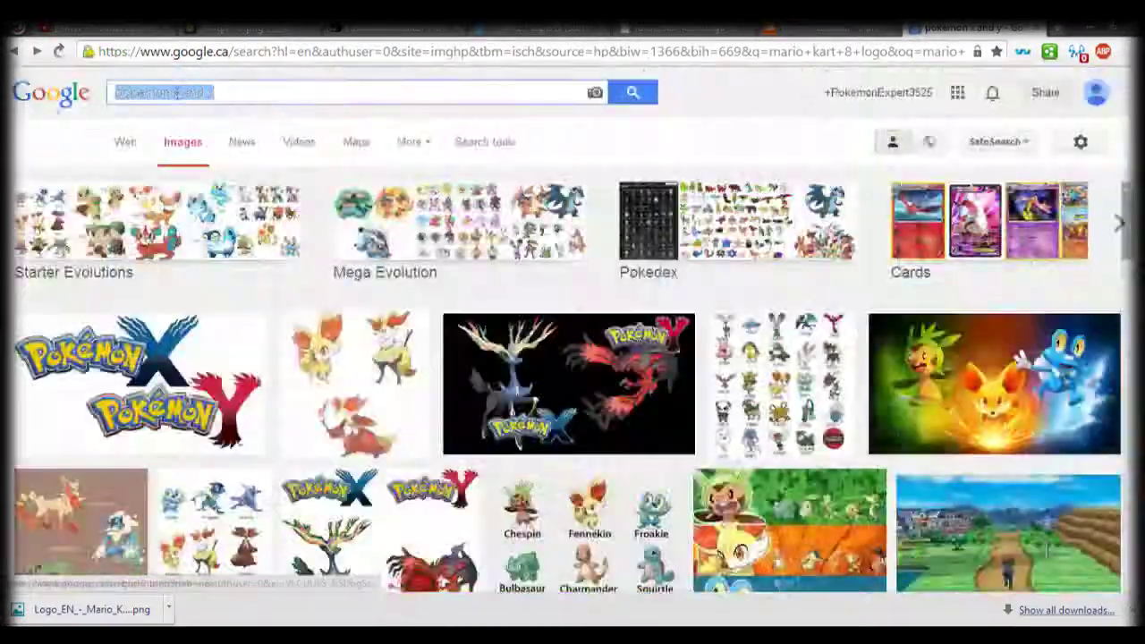
text(pokemon fire red)
click(231, 125)
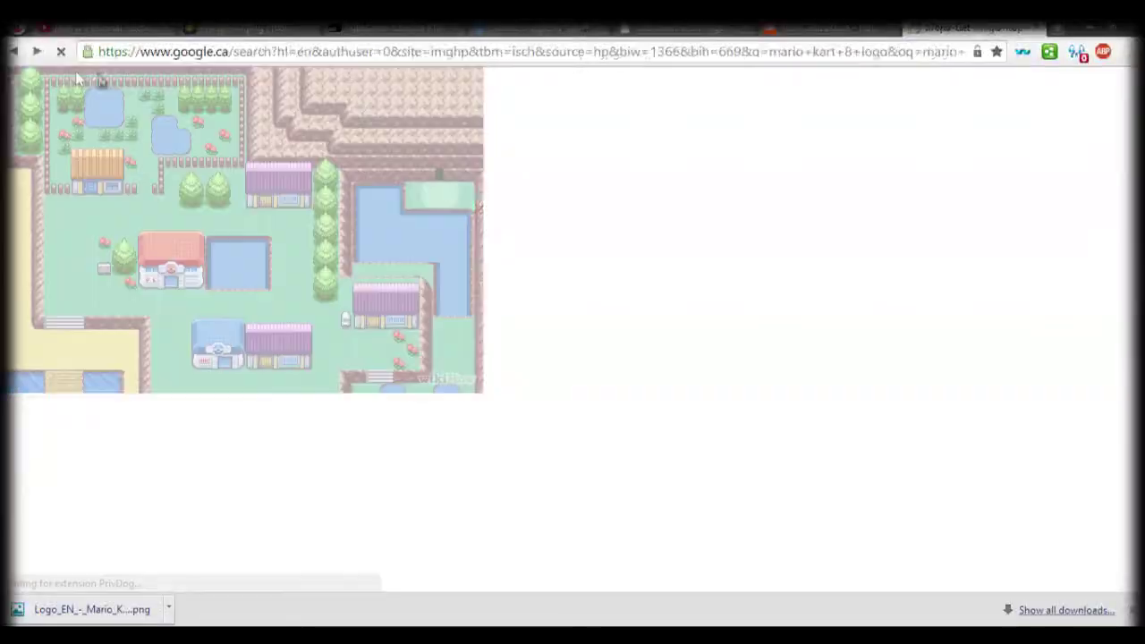
text(scenery)
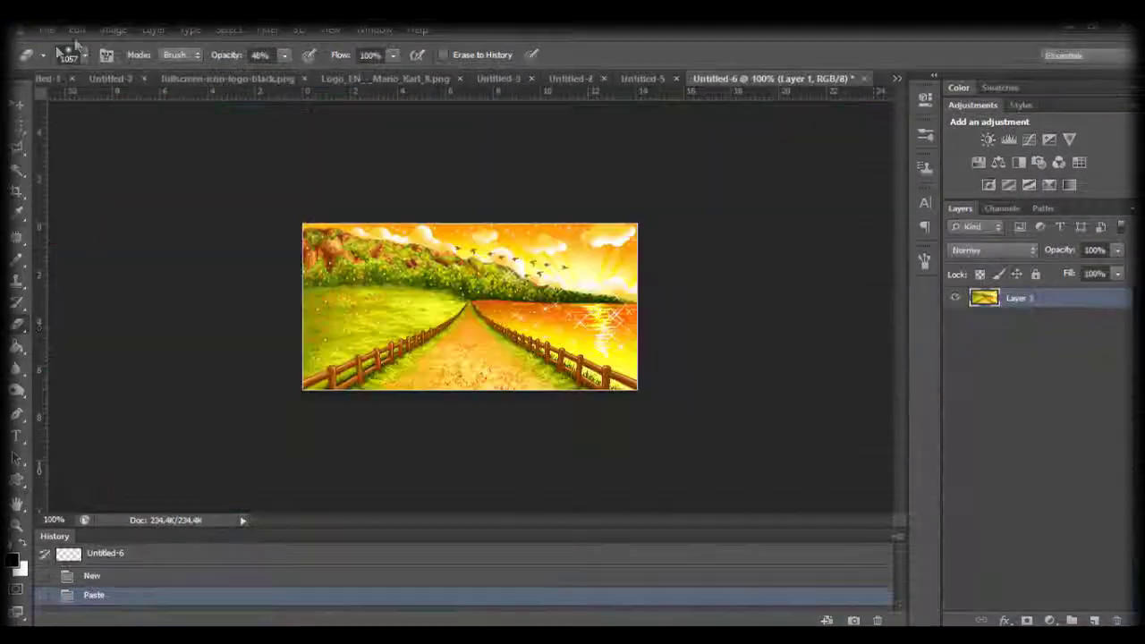
key(ctrl+alt+i)
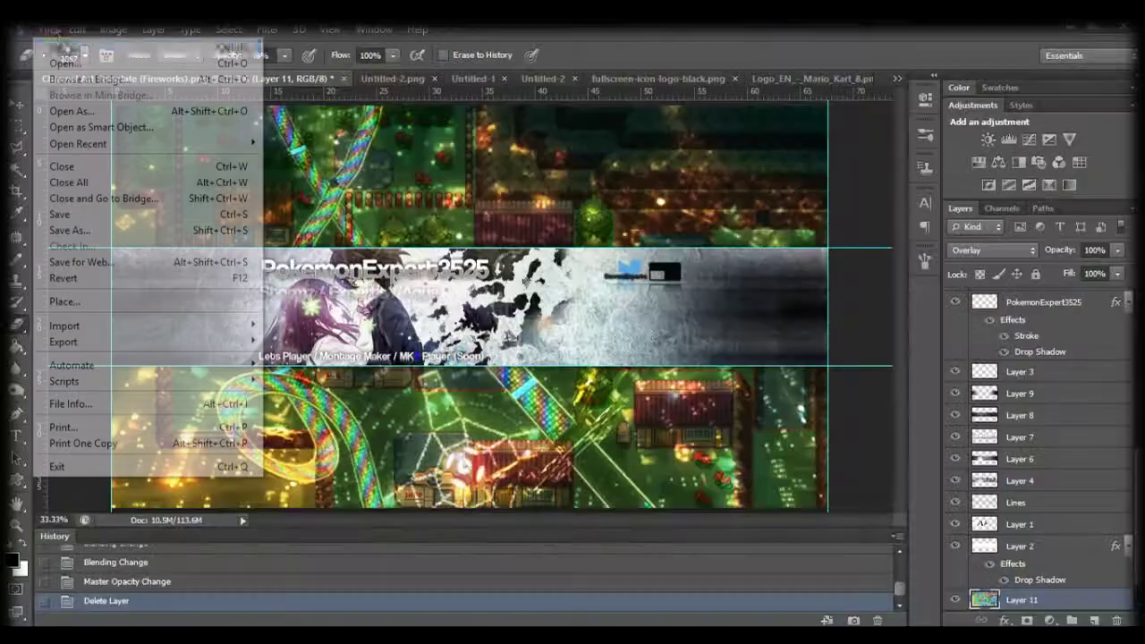
Step: Enlarge the stars image and paste it into the Channel Art Template banner
key(ctrl+alt+i)
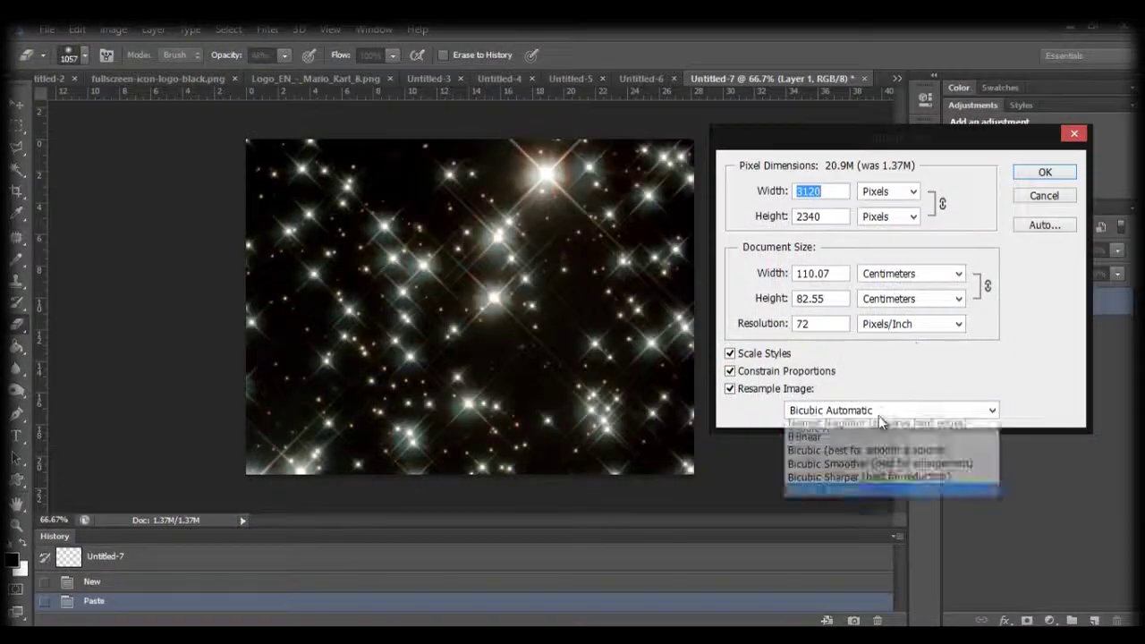
key(Return)
key(ctrl+a)
click(898, 79)
click(781, 83)
key(ctrl+v)
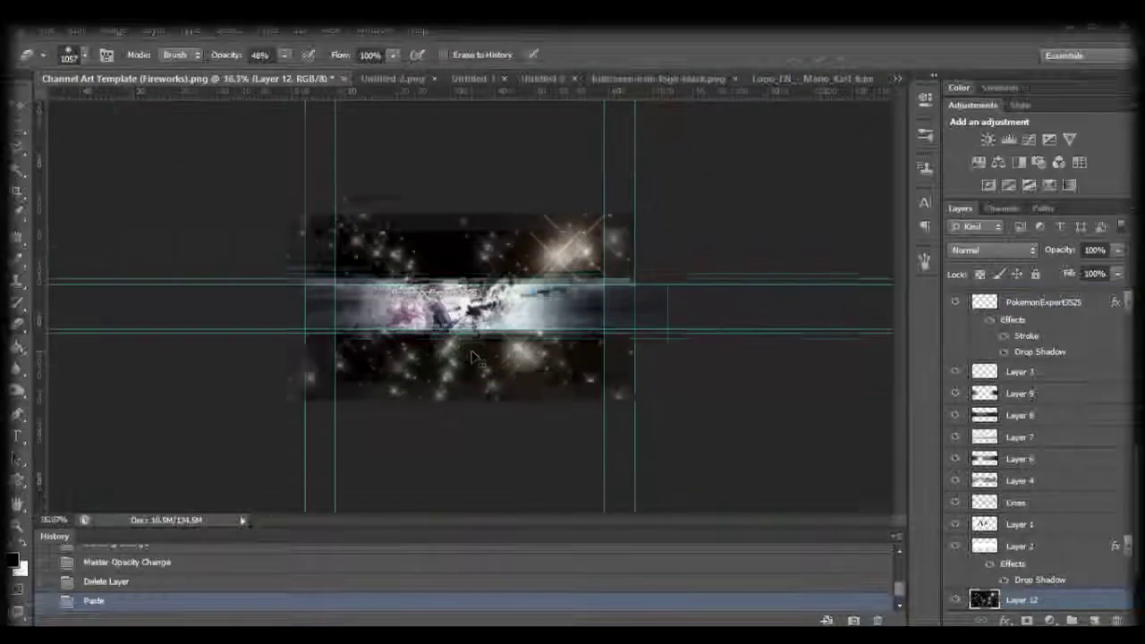
key(ctrl+t)
Step: Blend the stars layer in Soft Light at 41% opacity and add an empty layer
key(Return)
click(993, 250)
click(967, 162)
click(1014, 252)
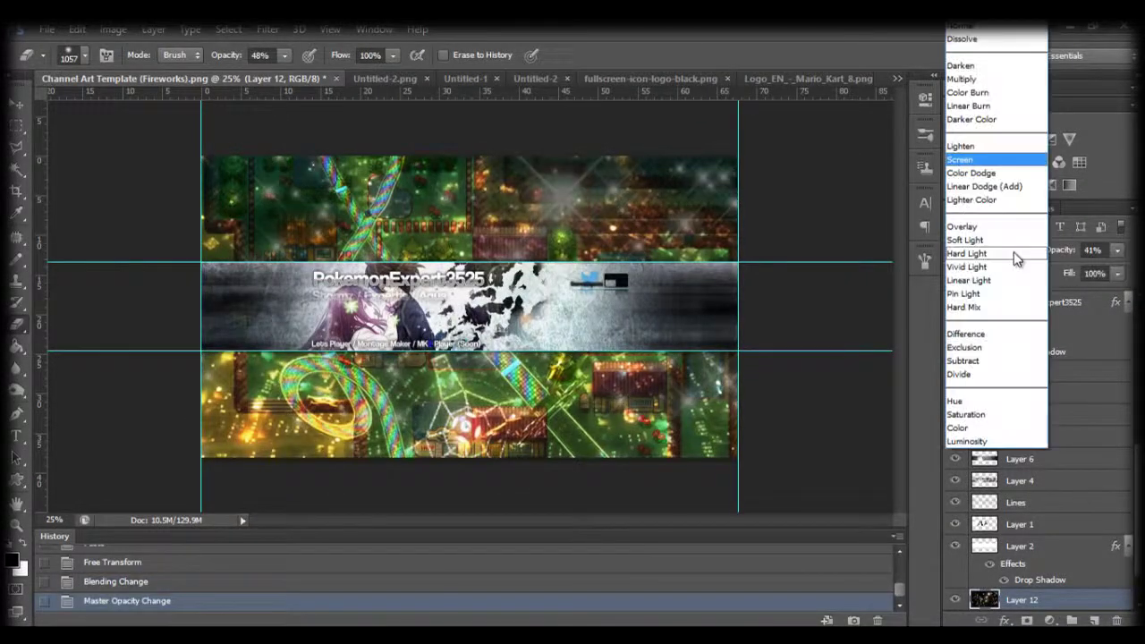
scroll(1014, 251, up, 2)
key(ctrl+minus)
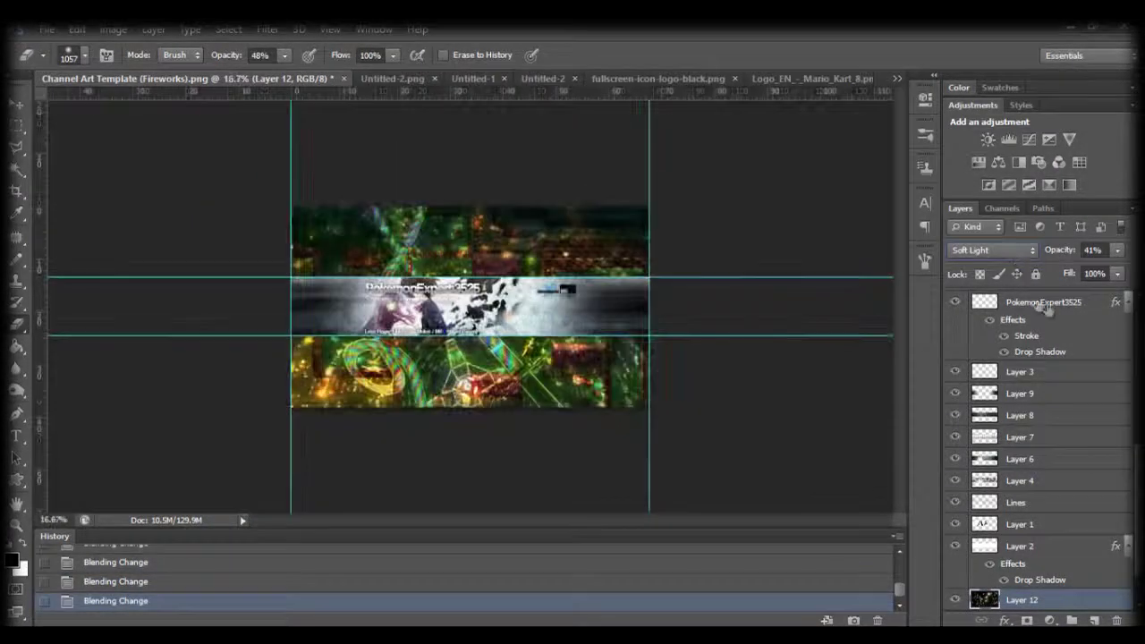
click(1095, 620)
click(85, 55)
Step: Try several grunge brush presets, settling on the 730 px grunge brush
click(22, 554)
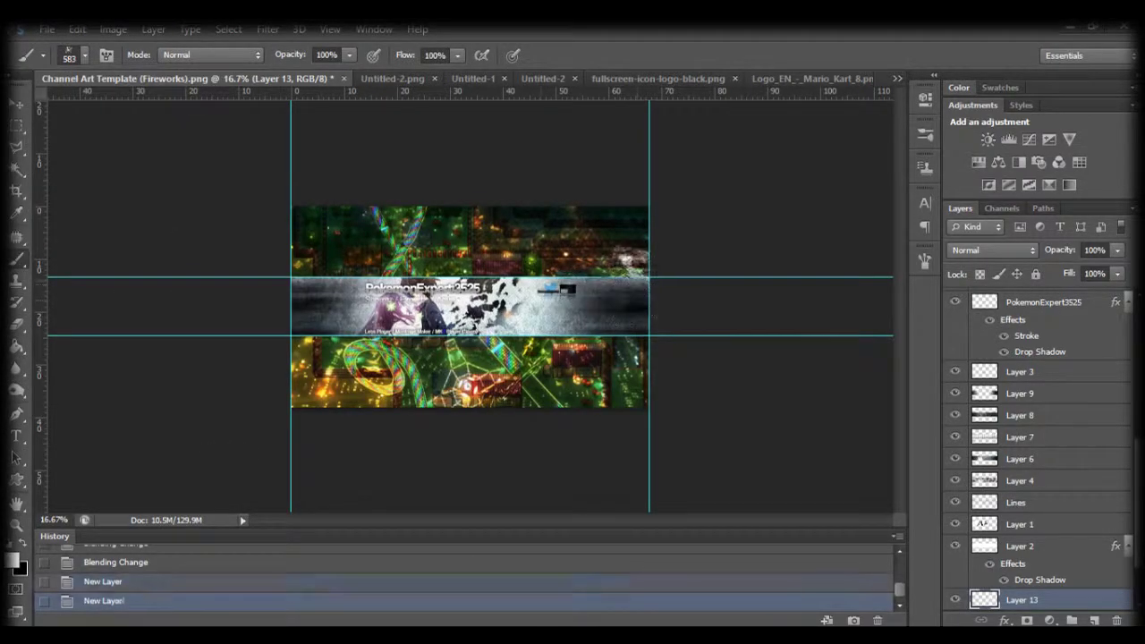
click(85, 54)
click(67, 239)
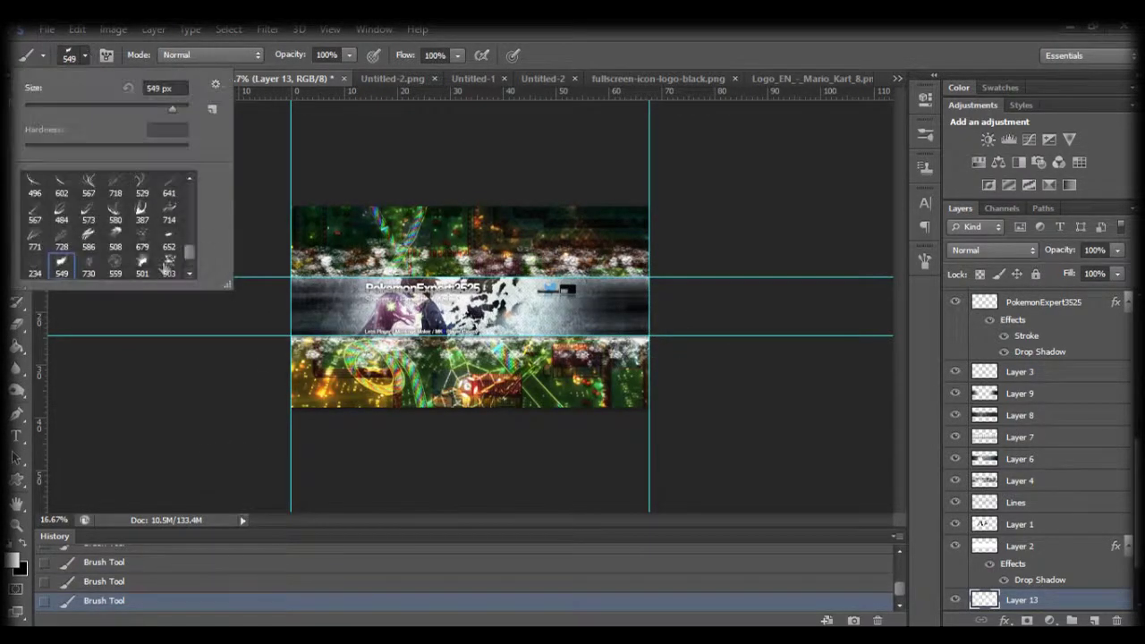
click(85, 54)
click(85, 54)
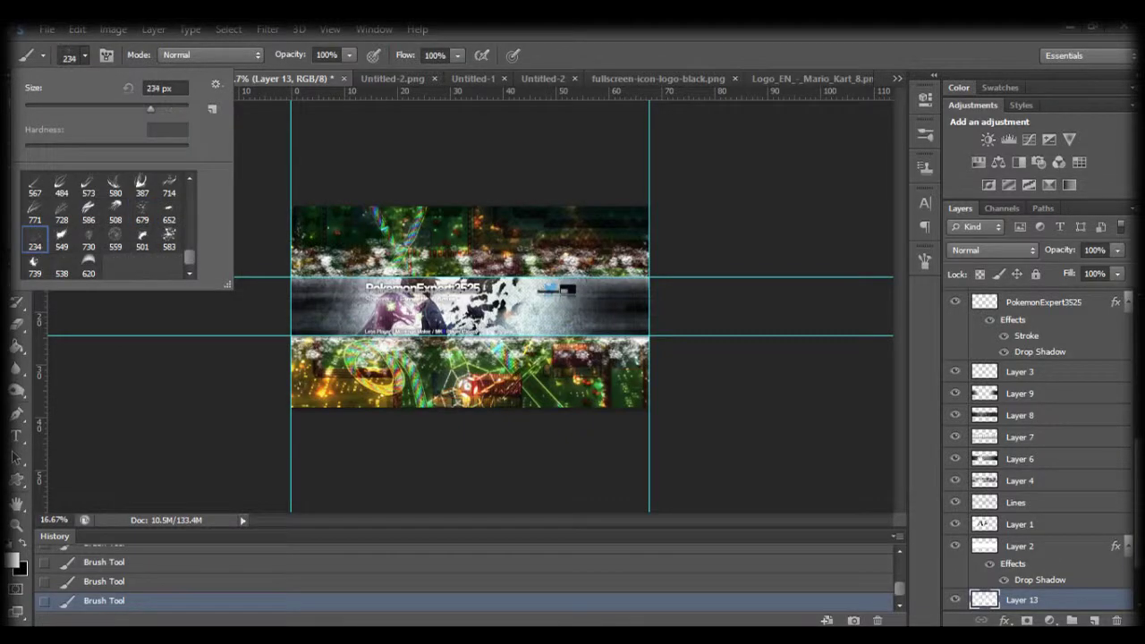
double_click(89, 240)
click(85, 55)
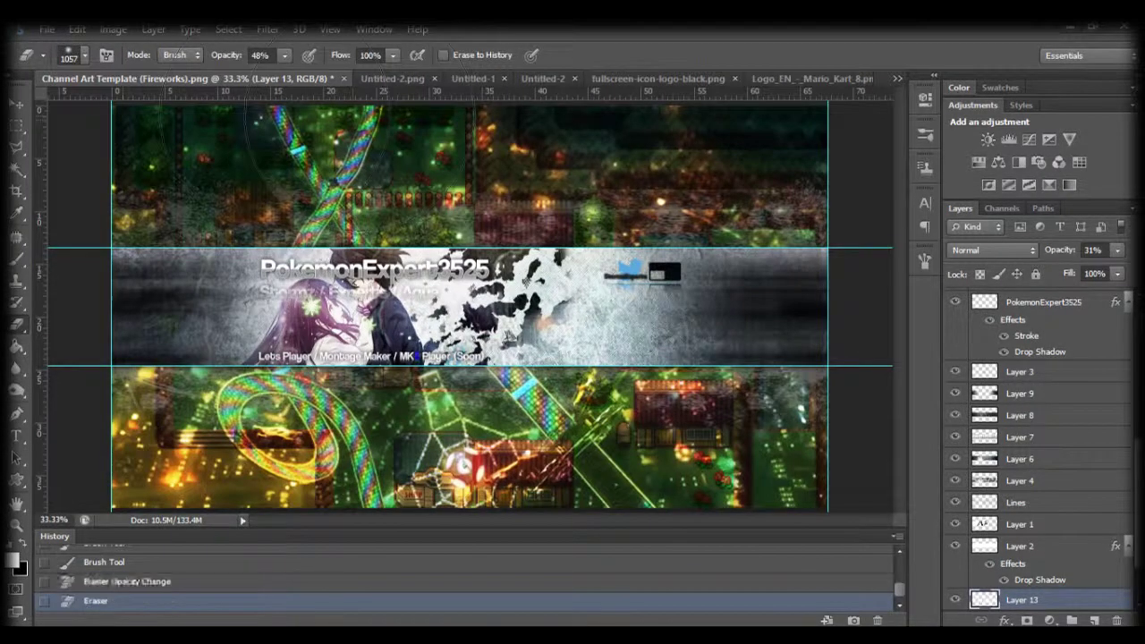
scroll(1049, 602, down, 3)
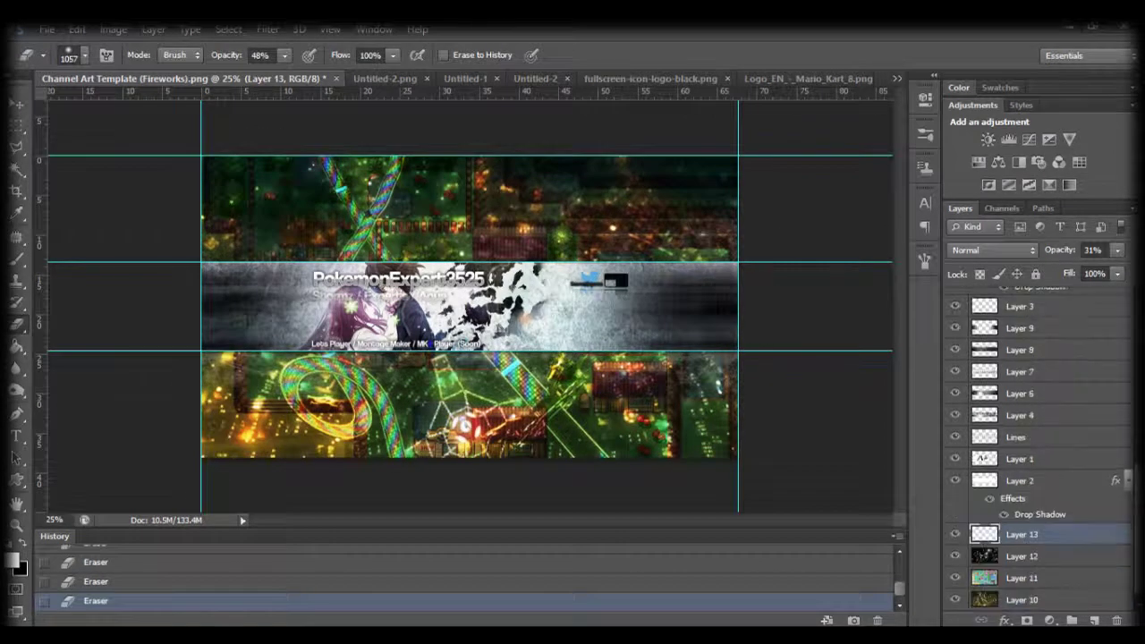